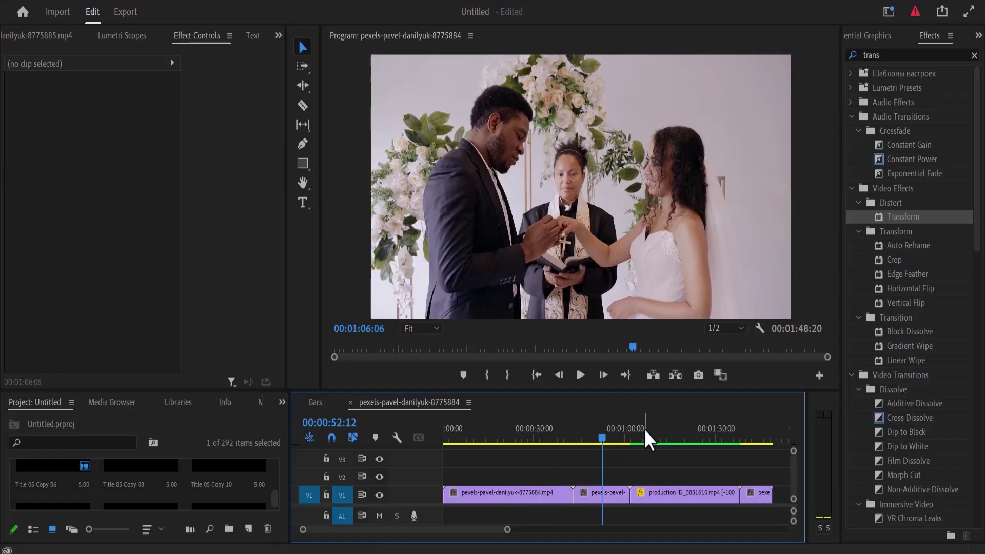
Put the second wedding clip on V2 at the sequence start and park the playhead at 00:00:04:06.
left_click_drag(750, 436, 521, 441)
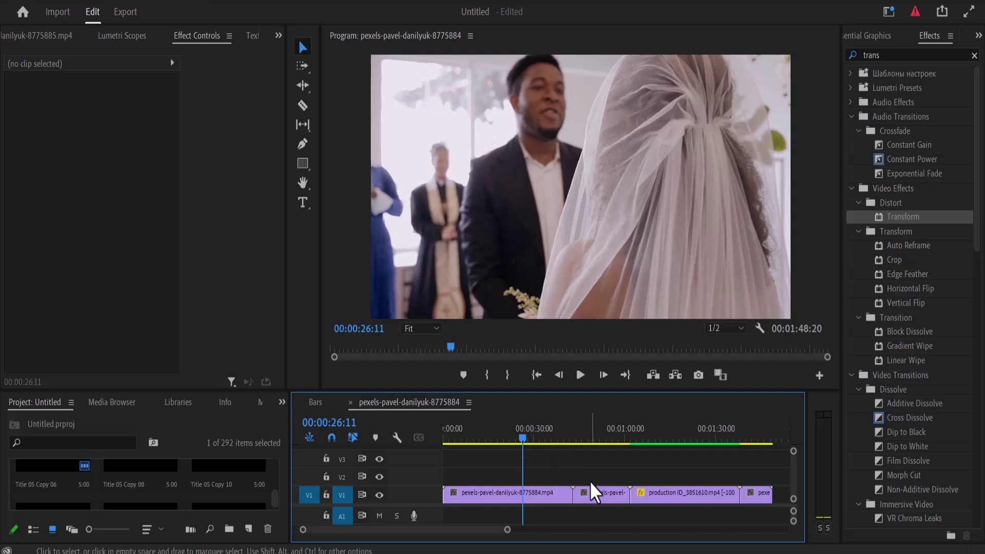
left_click_drag(600, 491, 459, 478)
left_click(276, 362)
key("BackSpace")
key("BackSpace")
type("10")
key("Delete")
key("Delete")
type("00")
left_click(437, 380)
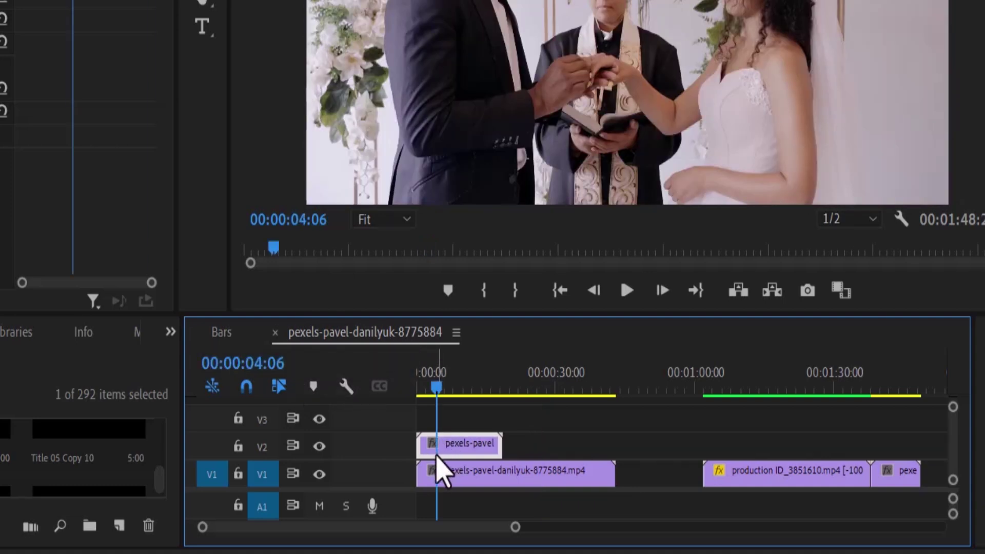
Trim the V2 clip to end at 00:00:04:06, lift the end clip to V3, and move the production ID clip to V2.
left_click_drag(500, 442, 601, 448)
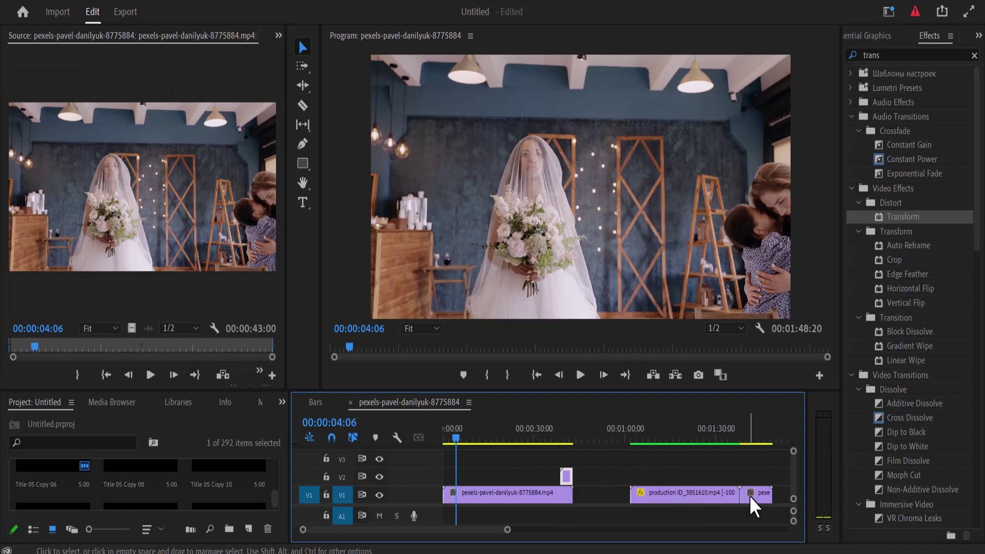
left_click_drag(749, 496, 572, 459)
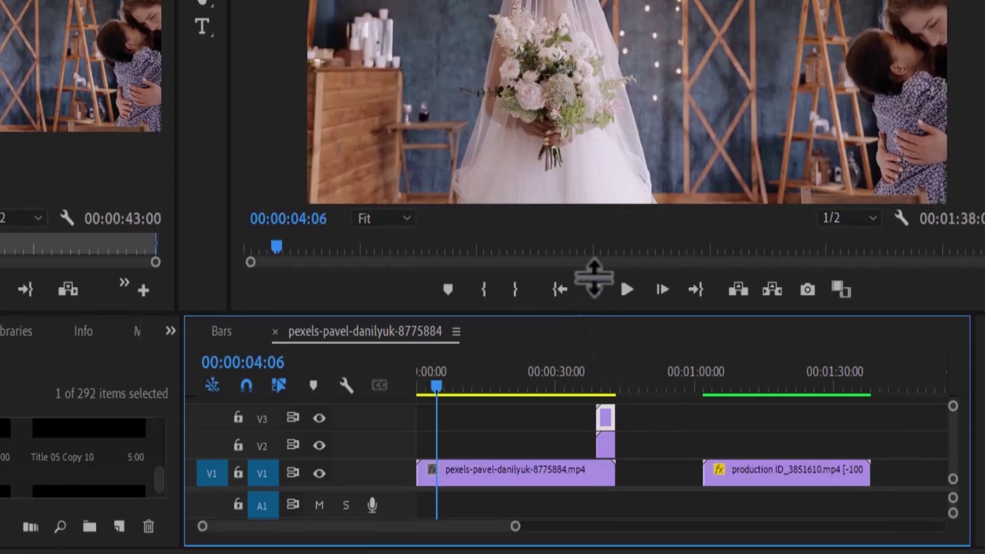
left_click_drag(594, 277, 590, 273)
mouse_move(598, 368)
left_mouse_down()
mouse_move(619, 426)
mouse_move(600, 381)
left_mouse_up()
left_click_drag(750, 458, 644, 437)
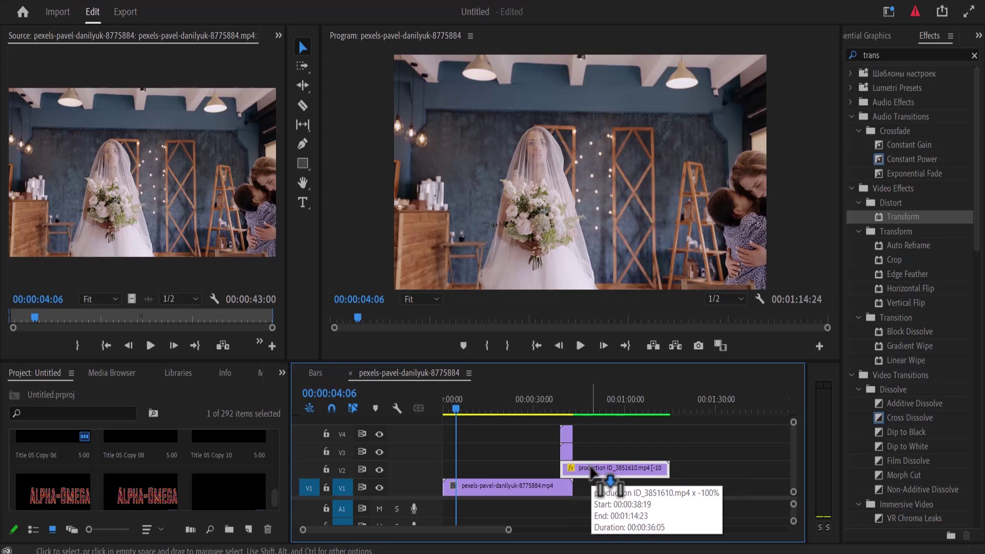
Razor-cut the V2 production ID clip and the V1 clip where the stacked clips end.
left_click(303, 106)
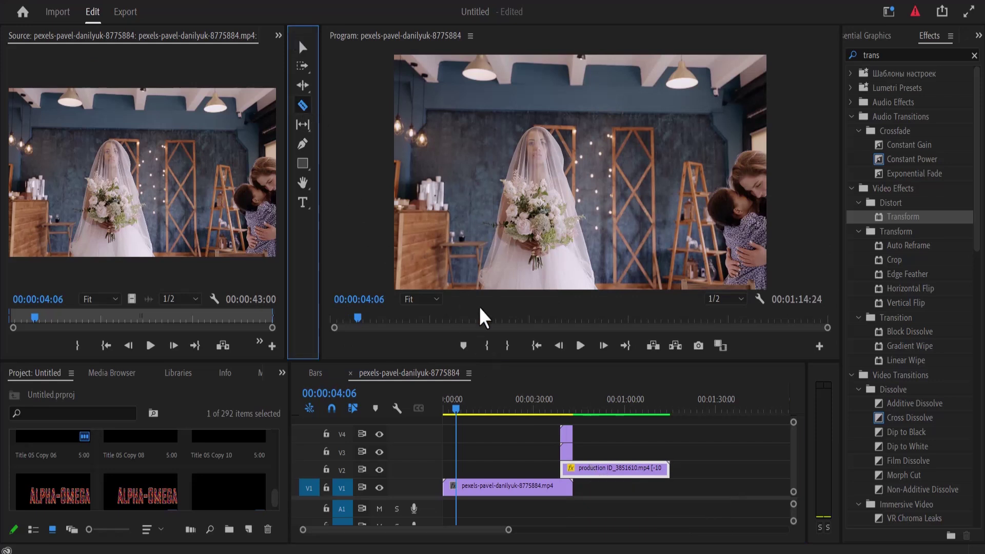
left_click(575, 468)
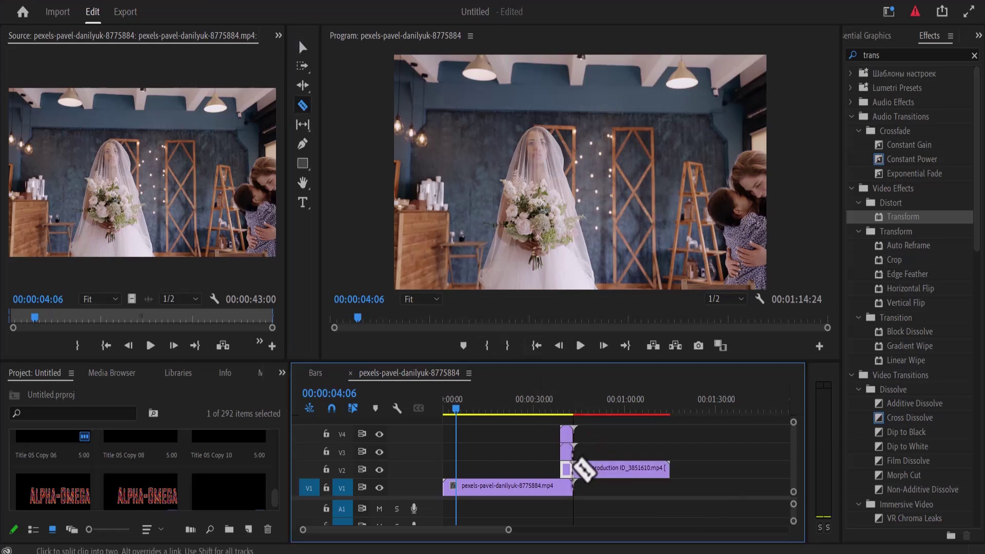
left_click(571, 487)
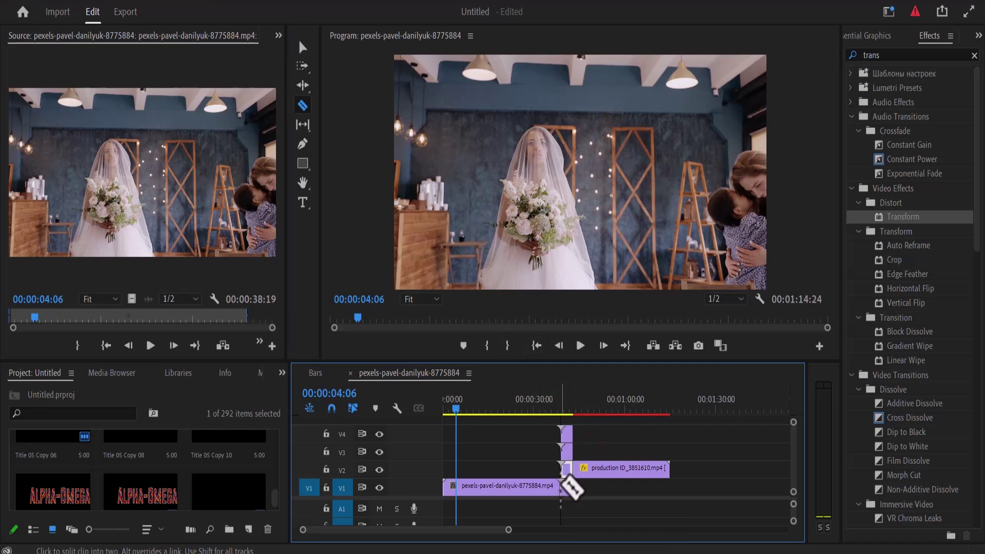
left_click(303, 49)
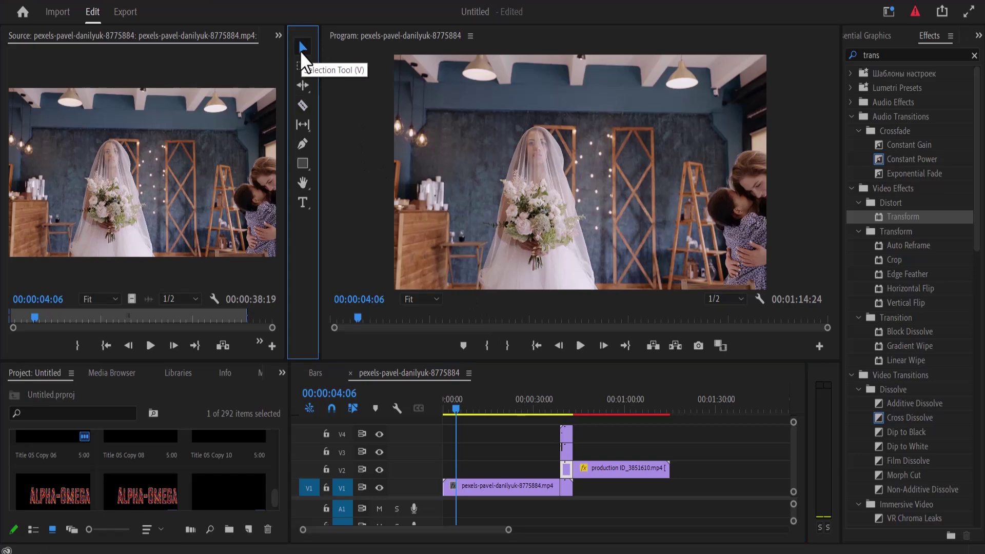
Move the rest of the production ID clip to V1, then nest the V4 and V3 clips individually.
left_click_drag(593, 467, 594, 491)
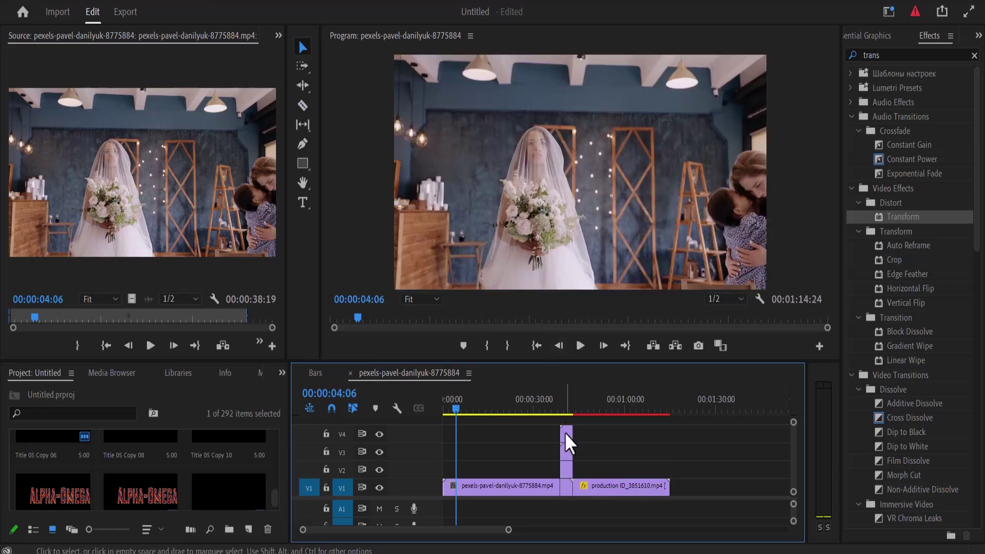
right_click(566, 434)
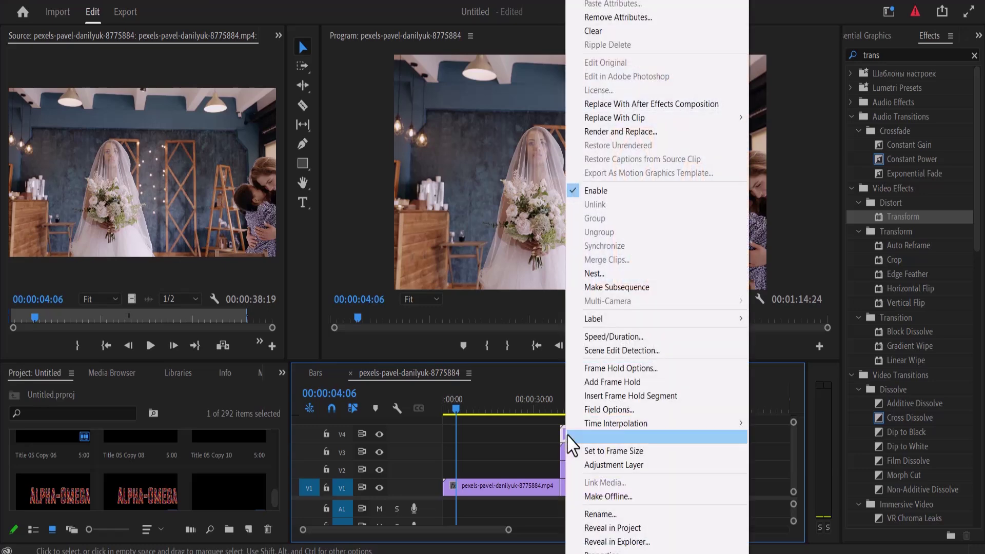
left_click(594, 273)
left_click(473, 287)
right_click(563, 451)
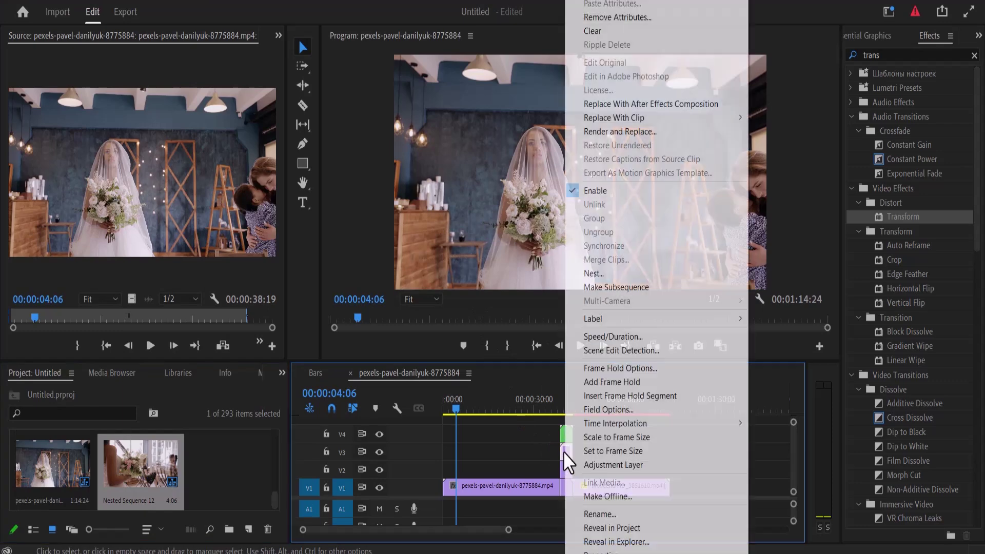
left_click(594, 277)
left_click(475, 287)
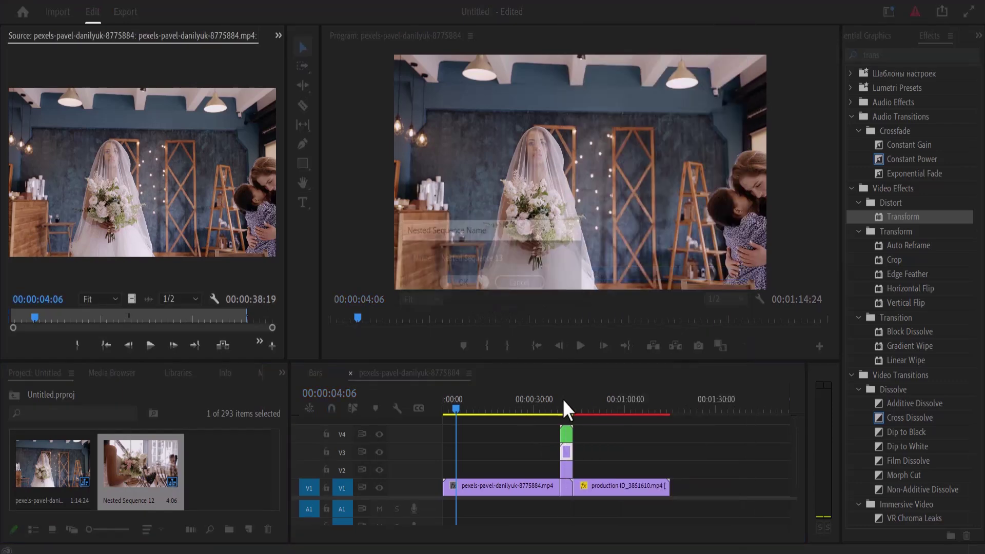
Nest the V2 clip as Nested Sequence 14 and the V1 piece as Nested Sequence 15.
right_click(567, 474)
left_click(591, 275)
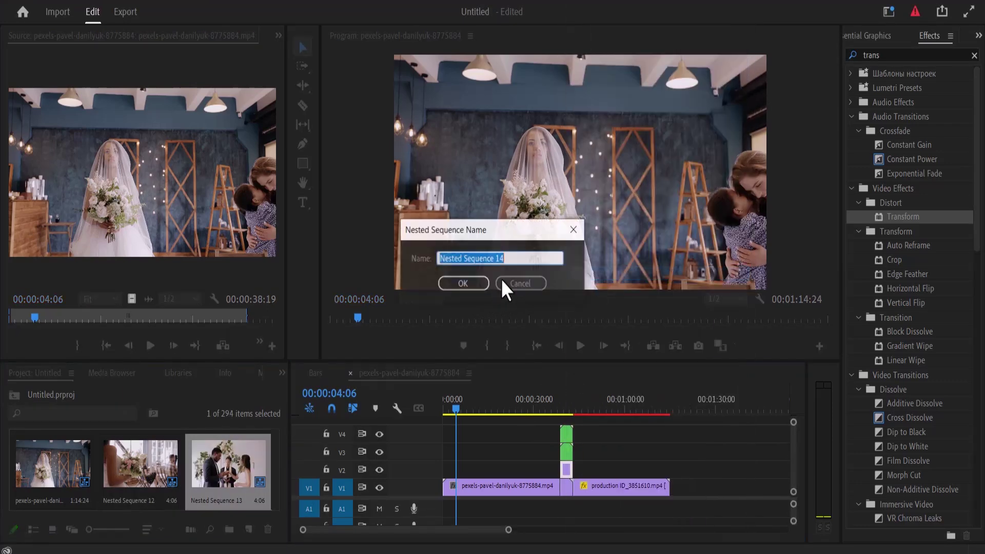
left_click(471, 290)
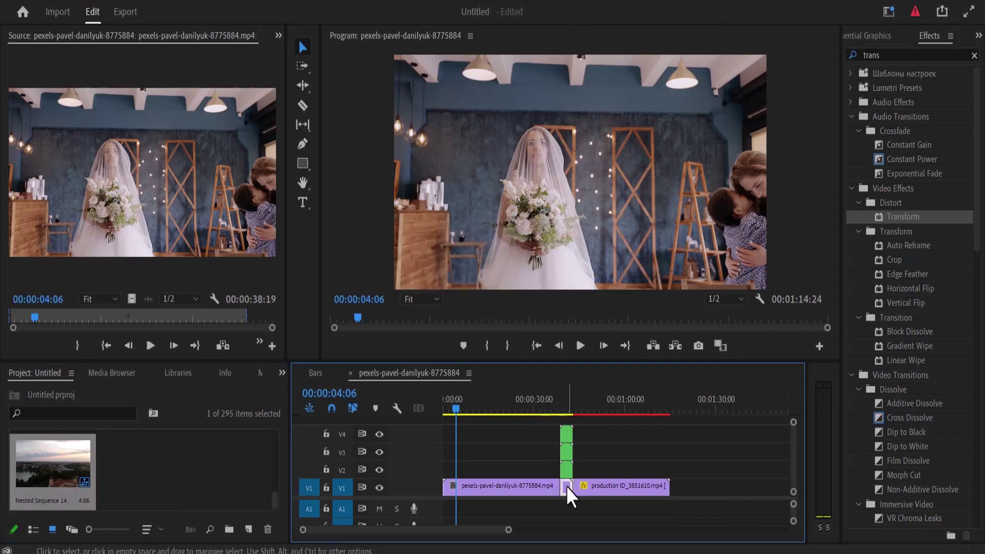
right_click(566, 486)
left_click(596, 273)
left_click(472, 289)
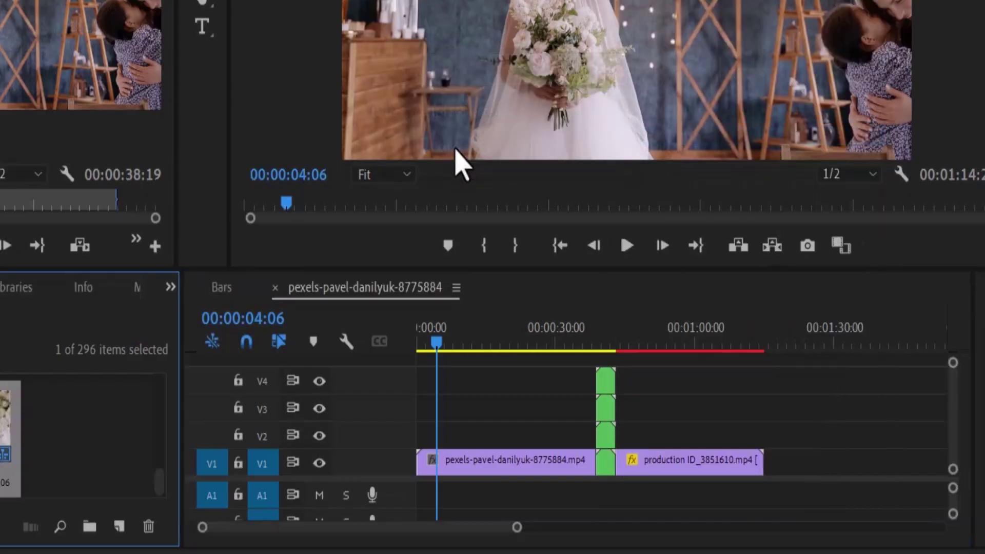
Nest all four nested clips together as Nested Sequence 16 and open it.
left_click_drag(609, 360, 608, 462)
right_click(608, 460)
left_click(649, 136)
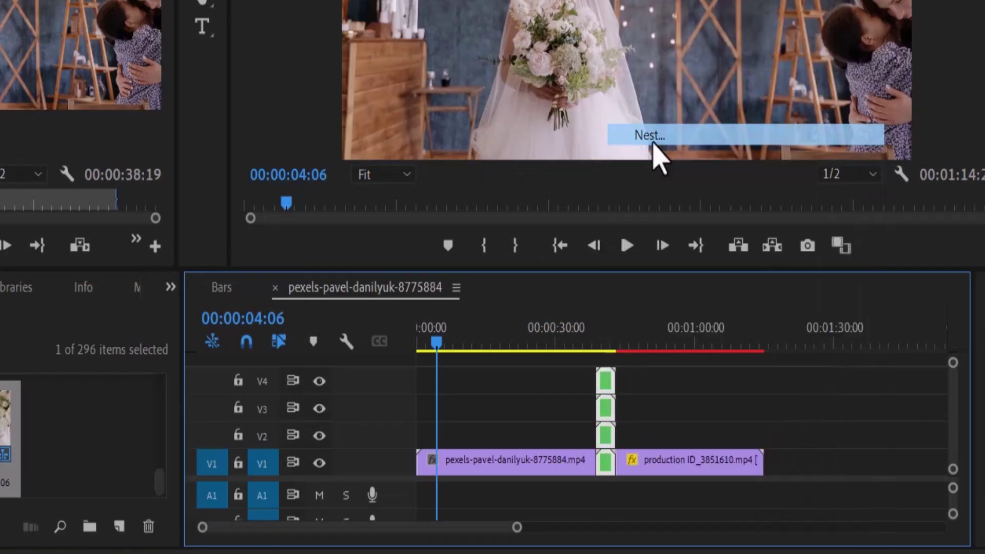
left_click(446, 157)
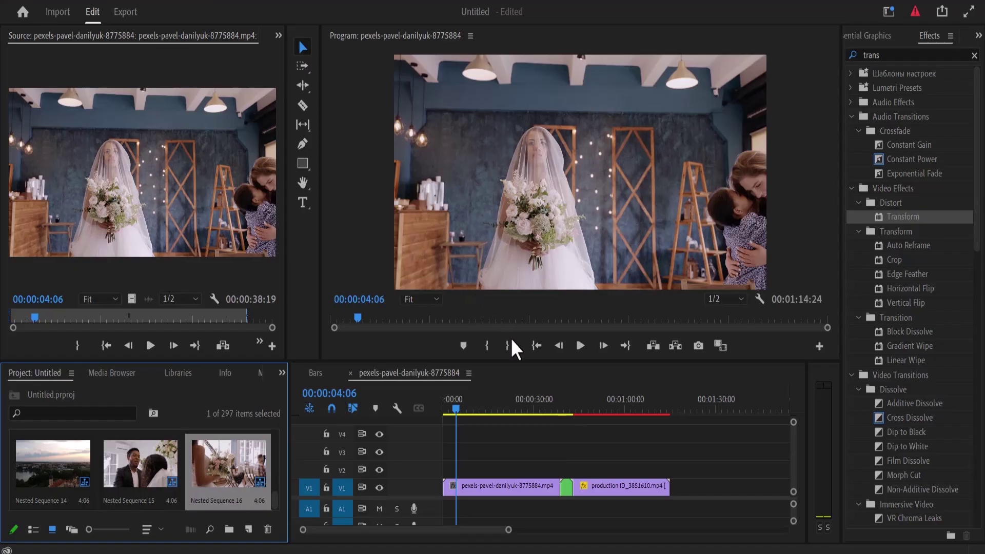
double_click(566, 488)
Apply the Distort > Transform effect to all four clips inside Nested Sequence 16.
left_click_drag(488, 494, 448, 436)
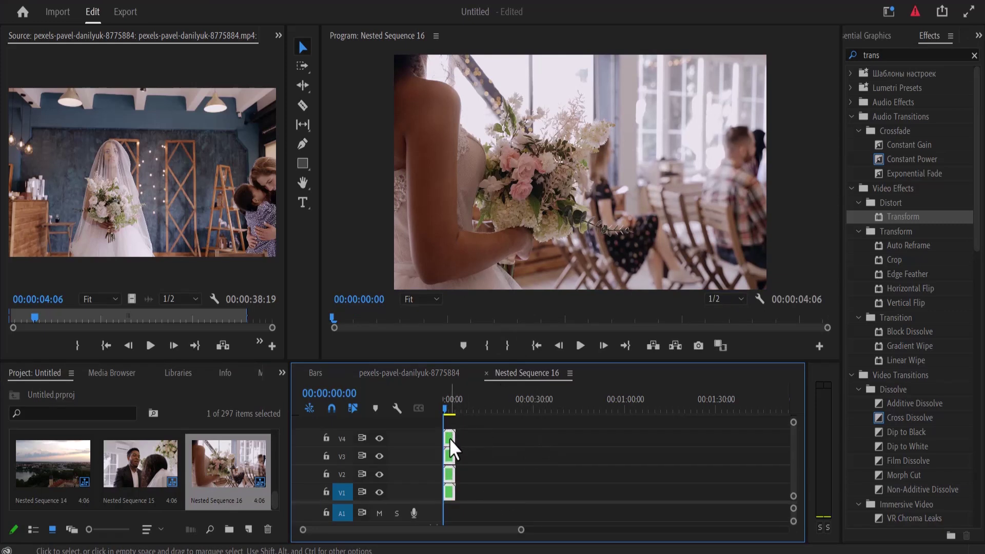
left_click_drag(894, 217, 453, 458)
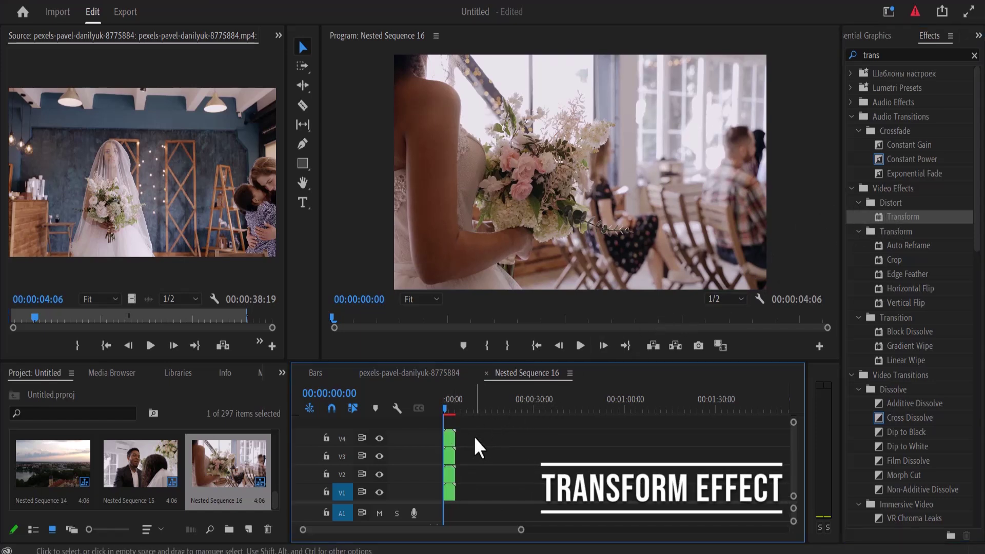
left_click(450, 442)
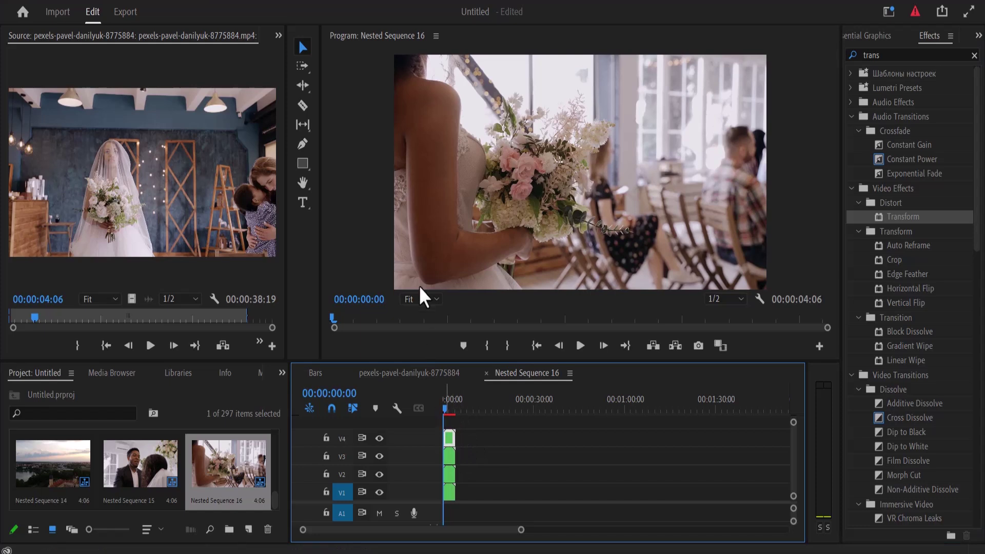
Show Effect Controls and set the V4 clip's Transform scale to 50.
left_click(280, 36)
left_click(288, 83)
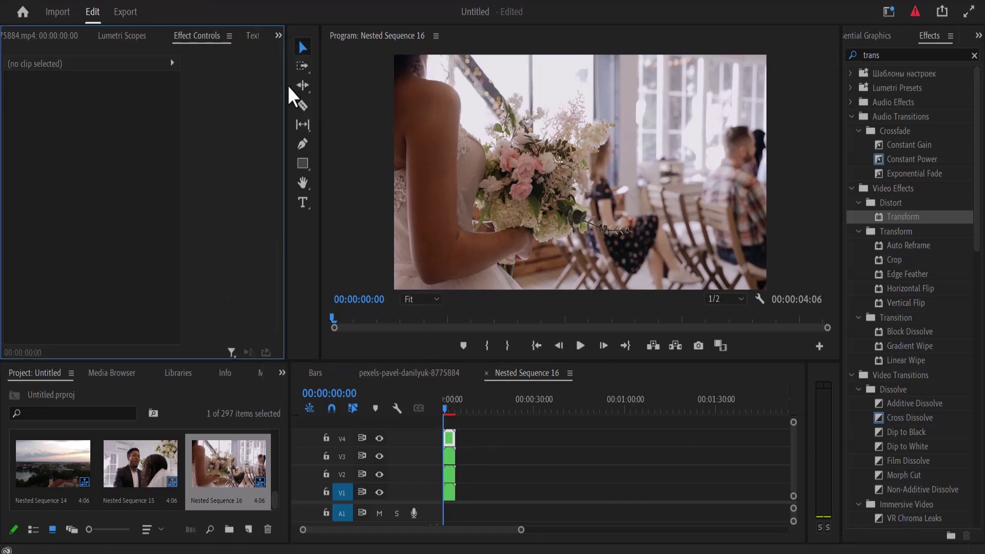
left_click(449, 438)
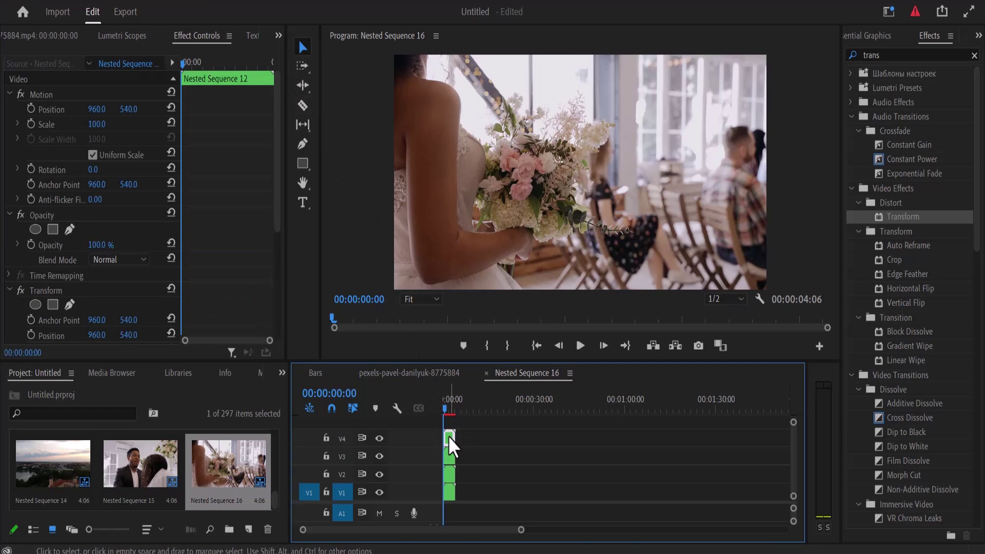
left_click_drag(279, 214, 279, 257)
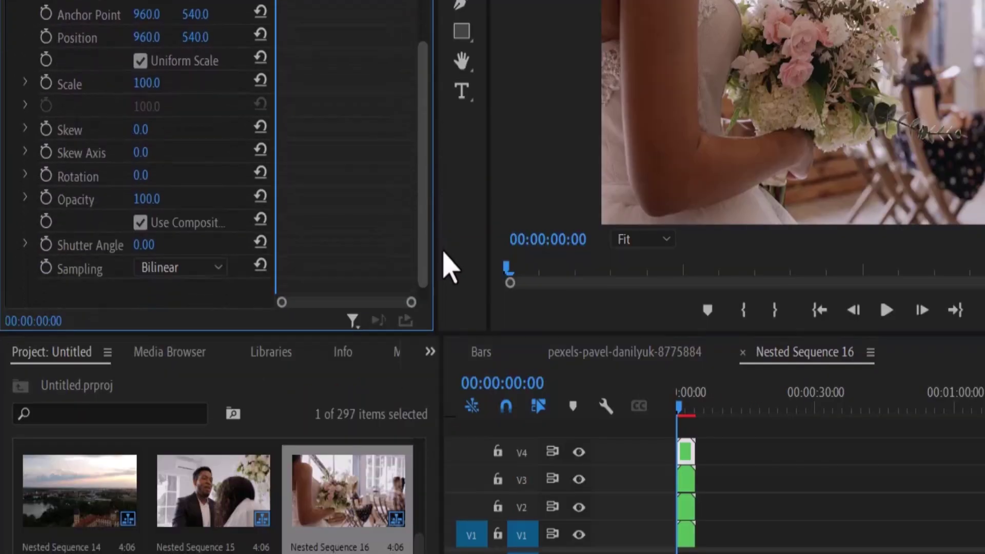
left_click(147, 83)
type("50")
key("Return")
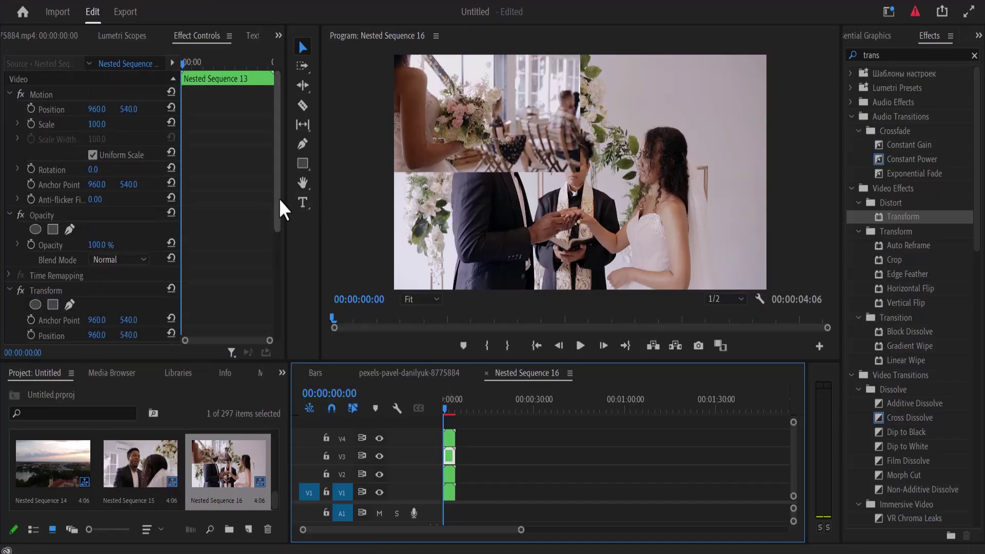
left_click_drag(279, 198, 285, 315)
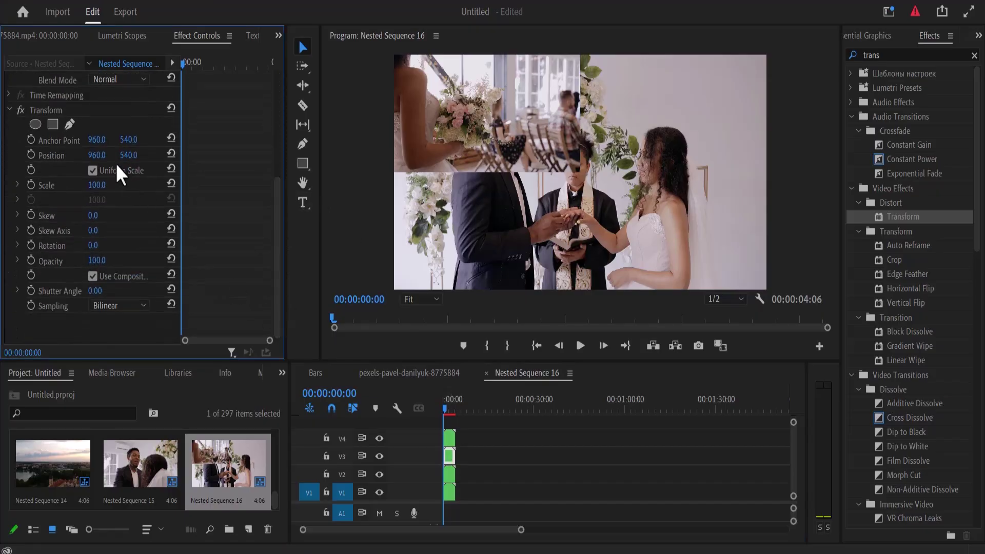
Place the selected clip at Transform position 1440, 270 with scale 50.
left_click(97, 155)
type("1440")
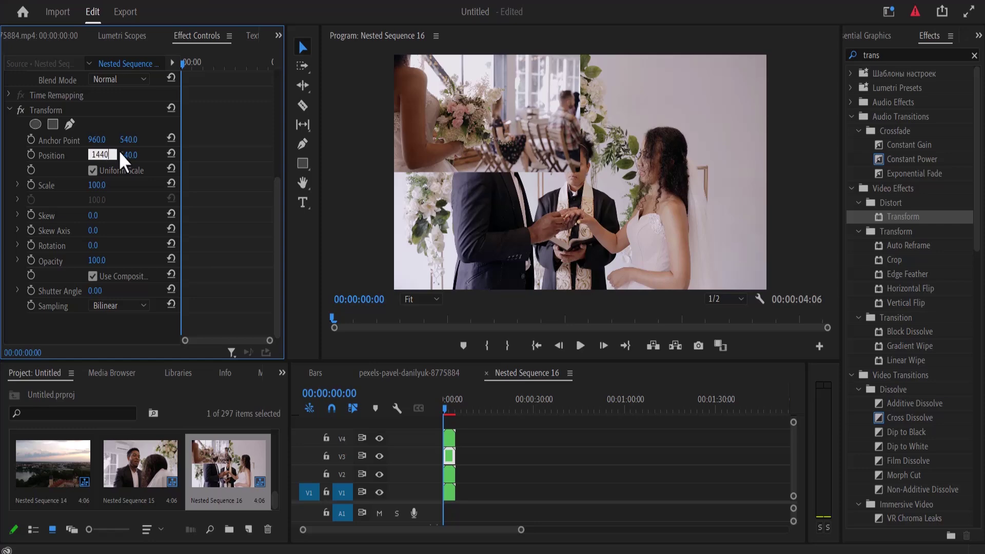
key("Tab")
type("270")
key("Return")
left_click(98, 185)
type("50")
key("Return")
Set the V2 aerial castle clip to scale 50 at position 480, 810.
left_click(451, 477)
left_click_drag(278, 214, 292, 322)
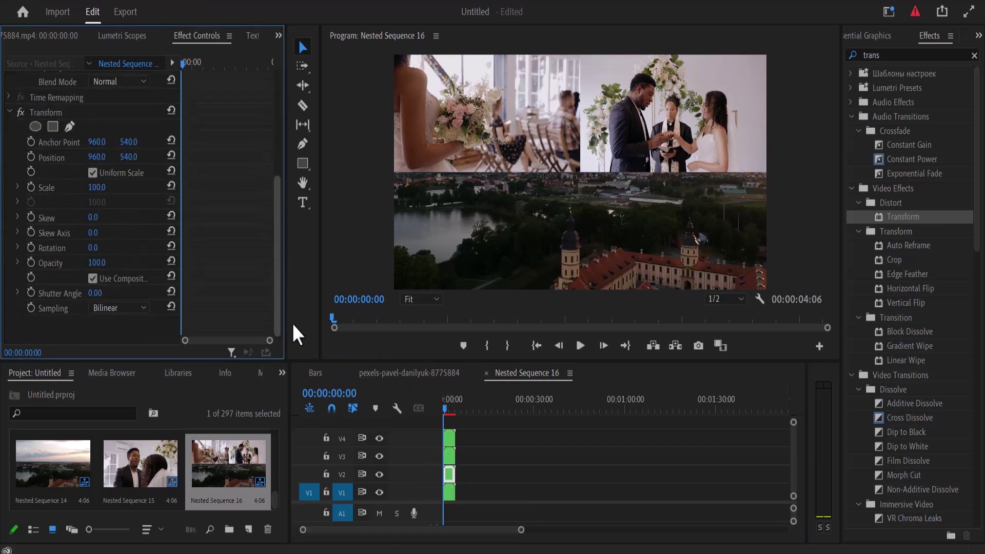
type("50")
key("Return")
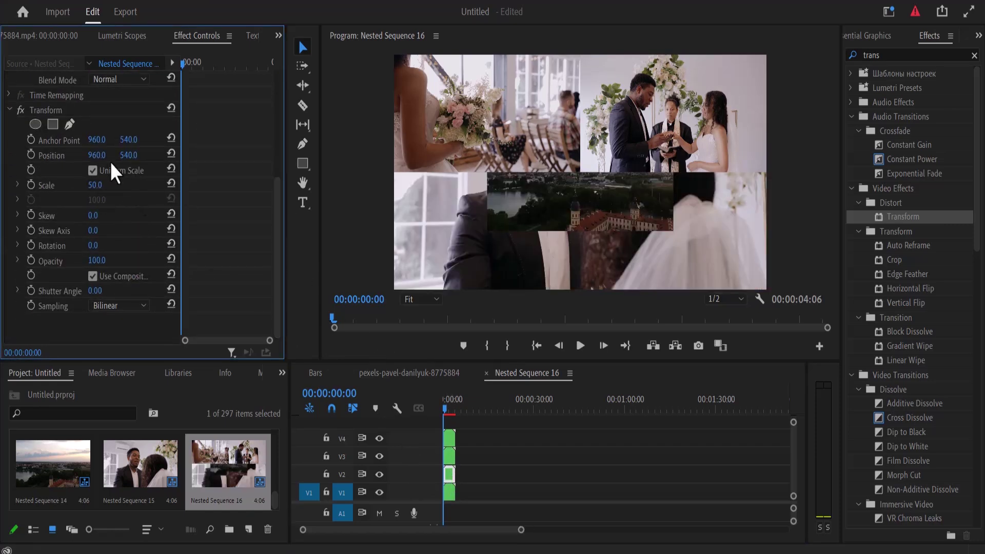
left_click(100, 154)
type("480")
key("Return")
left_click(133, 154)
type("810")
key("Return")
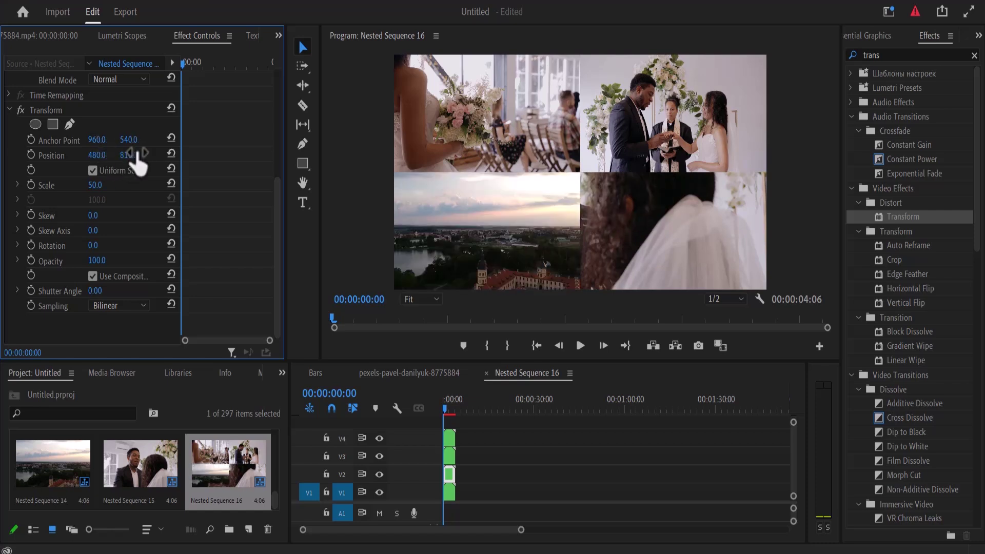
left_click(449, 491)
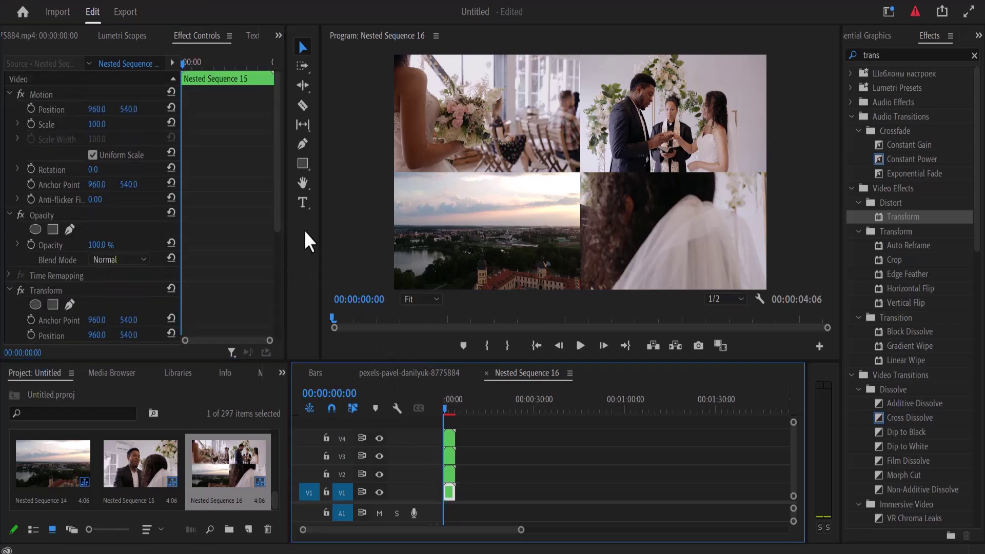
Set the V1 couple clip to scale 50 at position 1440, 810, then return to the main sequence.
scroll(275, 211, "down", 5)
left_click(103, 185)
type("50")
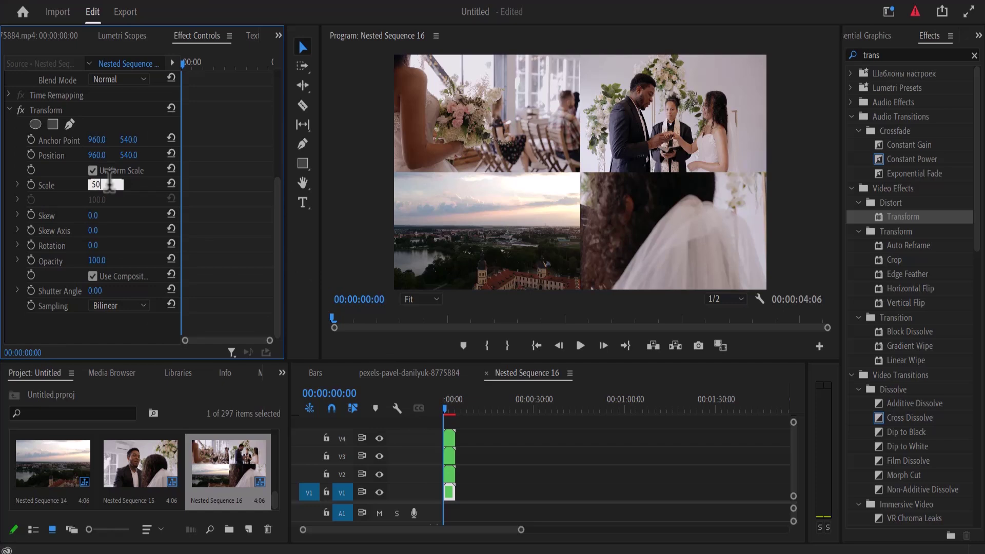
key("Return")
left_click(97, 155)
type("1")
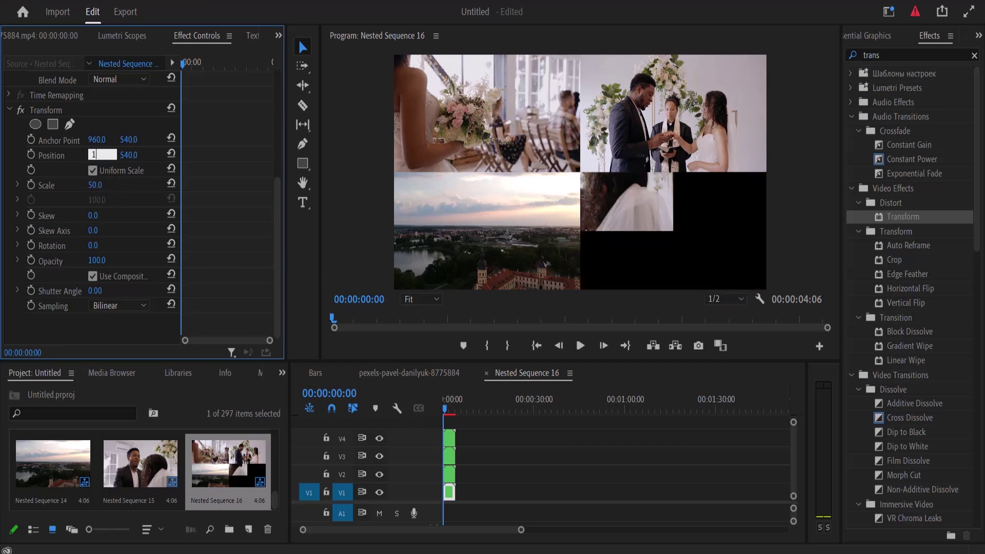
type("440")
left_click(131, 155)
type("810")
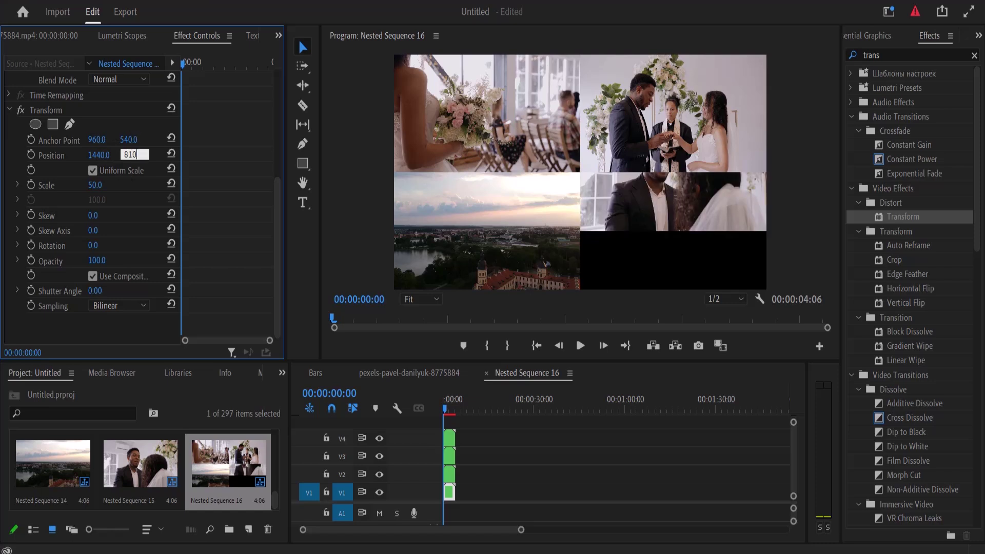
key("Return")
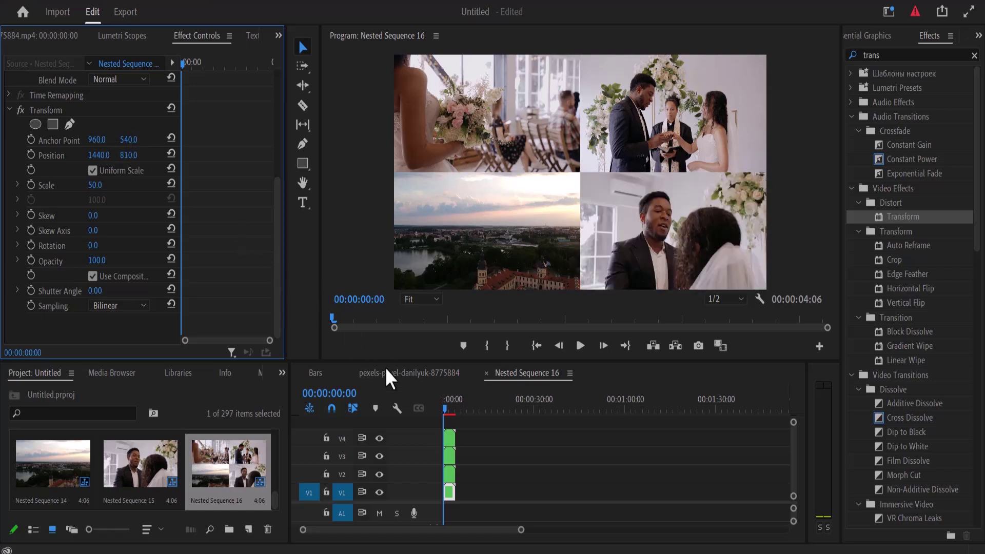
mouse_move(444, 408)
left_mouse_down()
mouse_move(455, 408)
mouse_move(442, 411)
left_mouse_up()
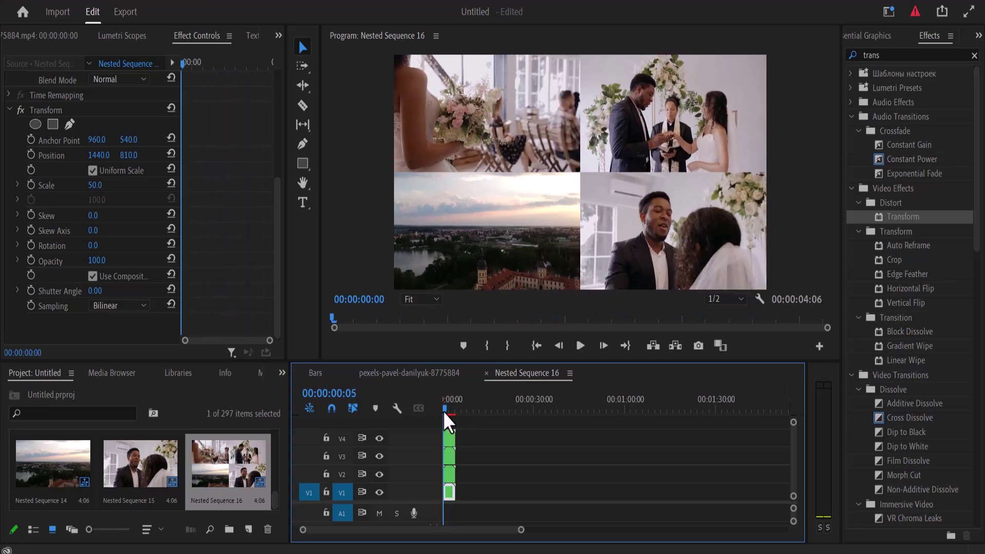
left_click(426, 374)
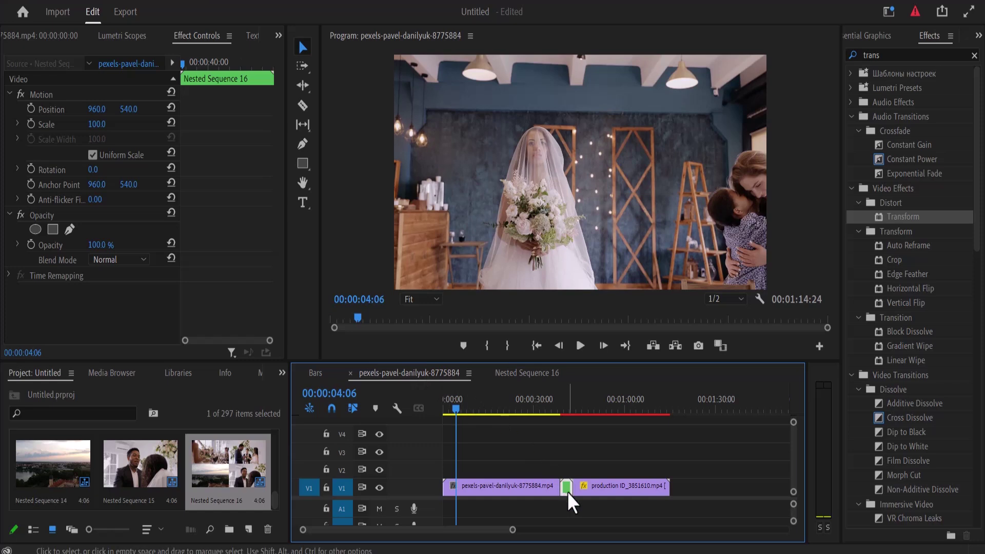
Add Transform to the Nested Sequence 16 clip and park the playhead at 00:00:40:24.
left_click(900, 218)
left_click_drag(900, 219, 558, 484)
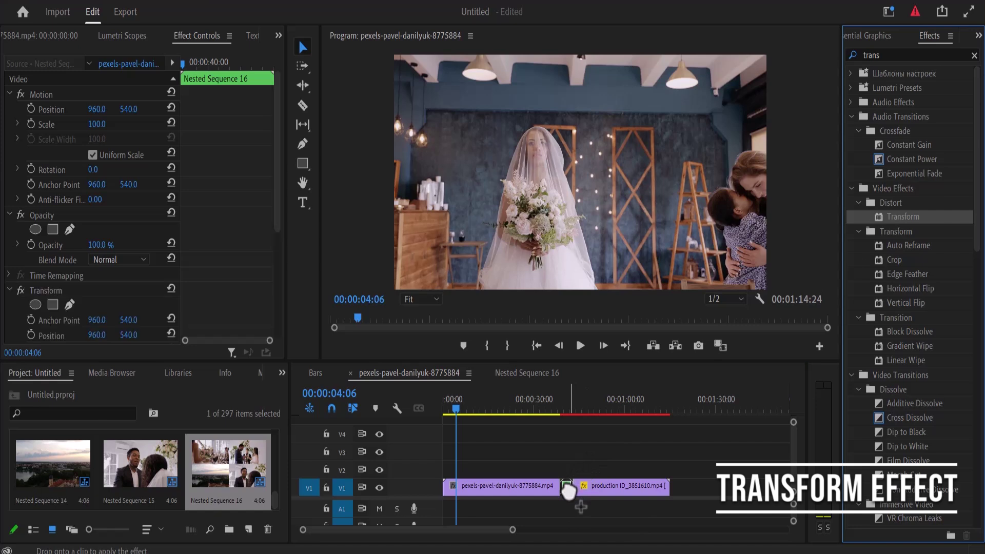
left_click_drag(281, 212, 291, 318)
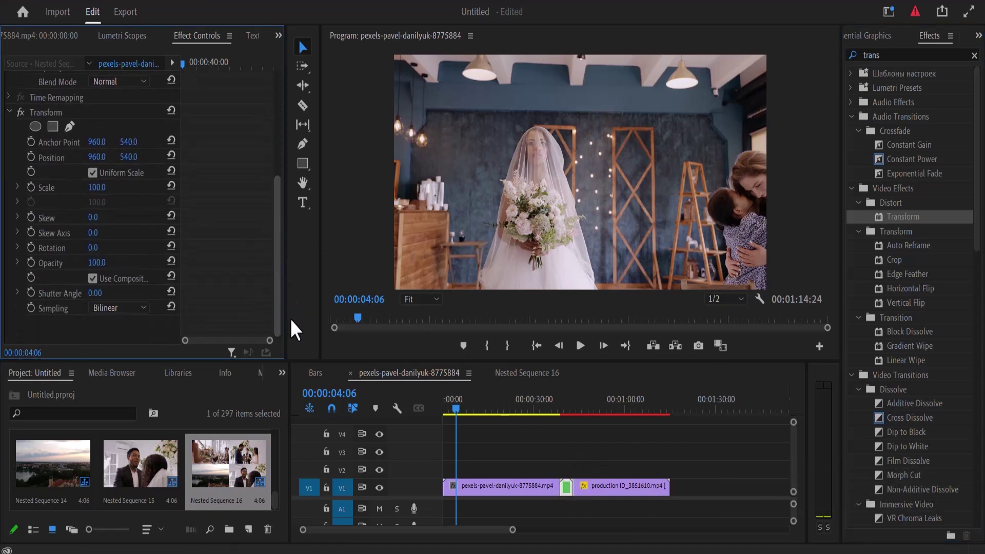
left_click(567, 408)
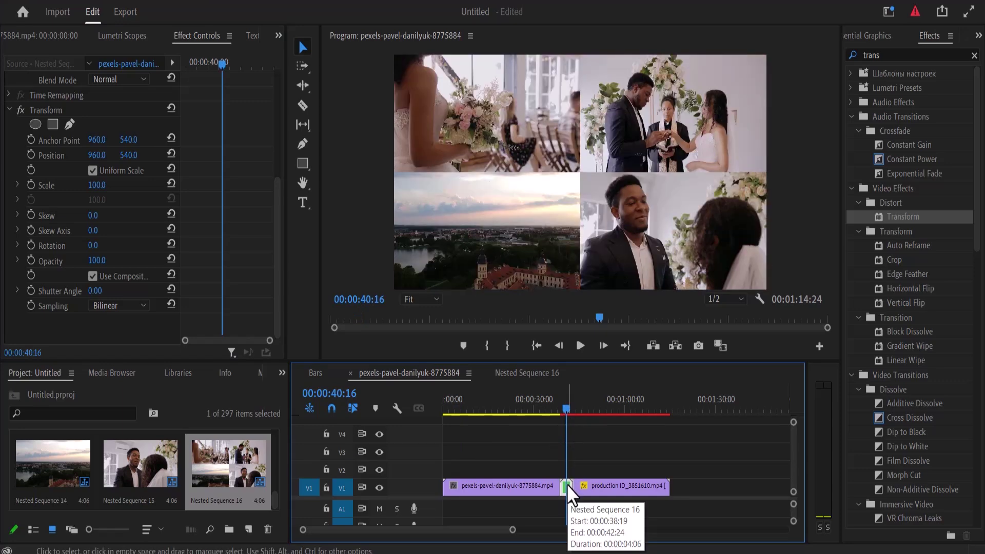
left_click_drag(220, 63, 226, 63)
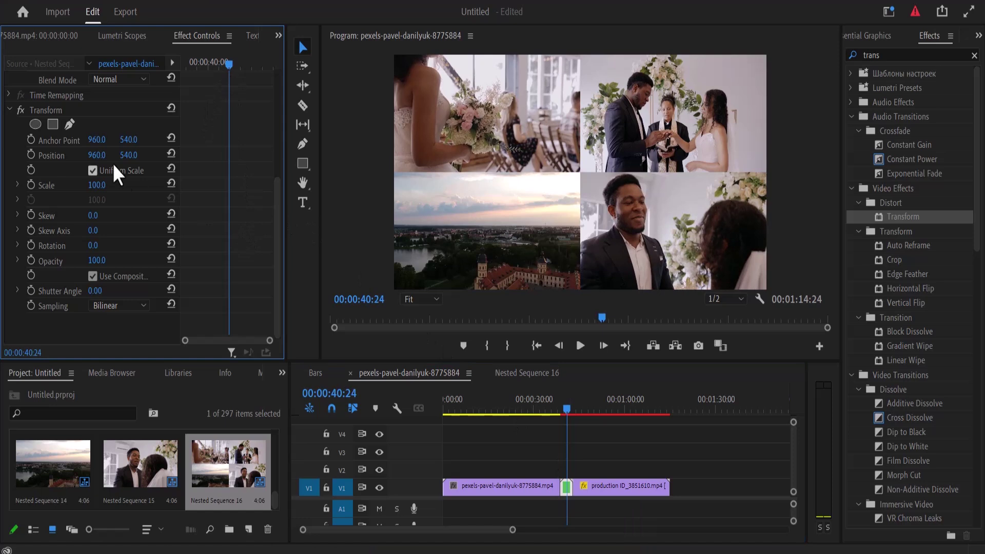
Keyframe Position and Scale, with a Scale of 200 keyframed at the clip's start.
left_click(30, 154)
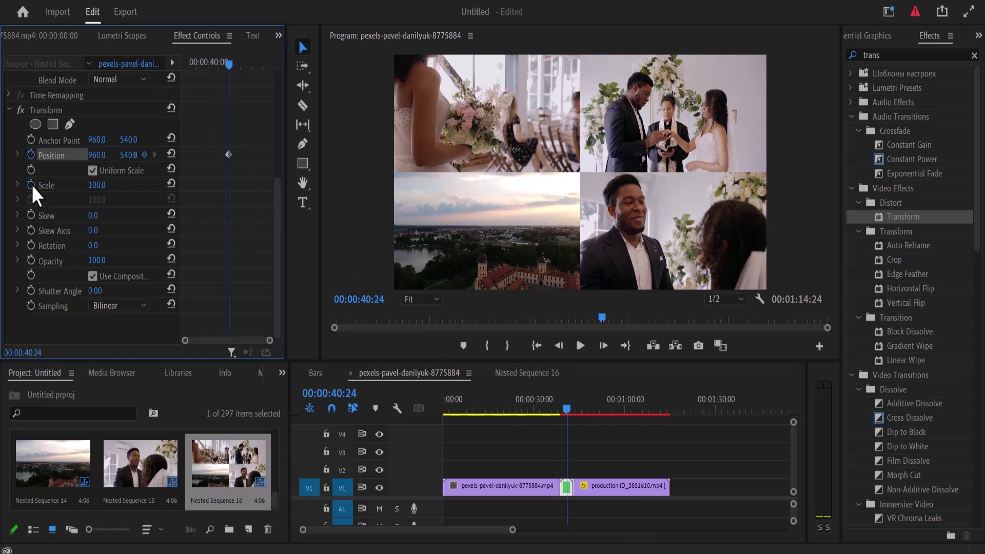
left_click(31, 185)
left_click(97, 185)
type("200")
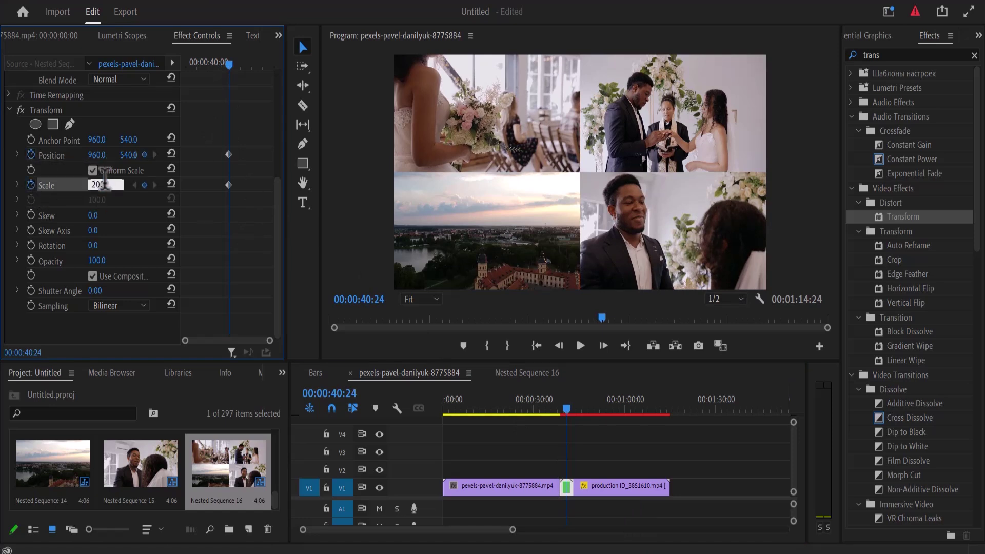
key("Return")
left_click_drag(226, 184, 140, 187)
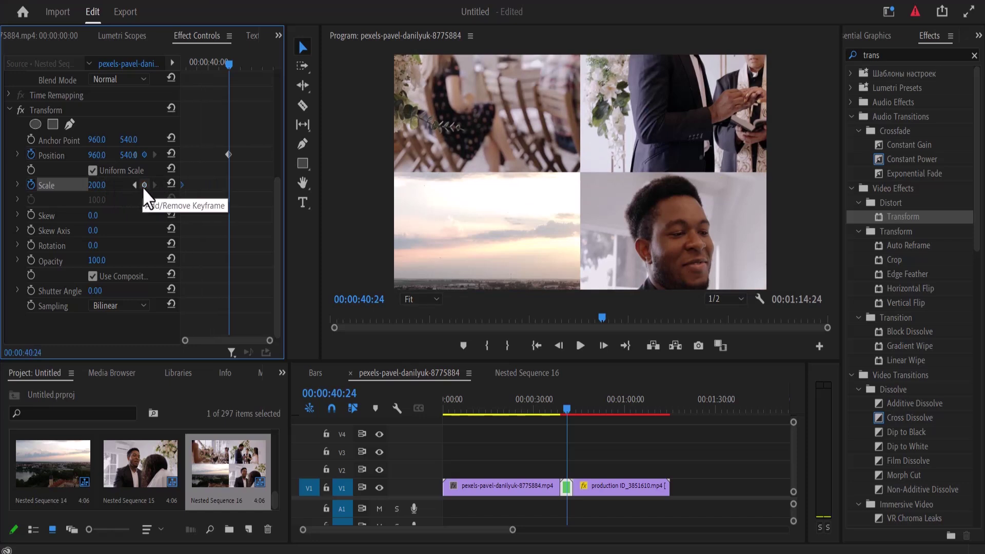
left_click(145, 185)
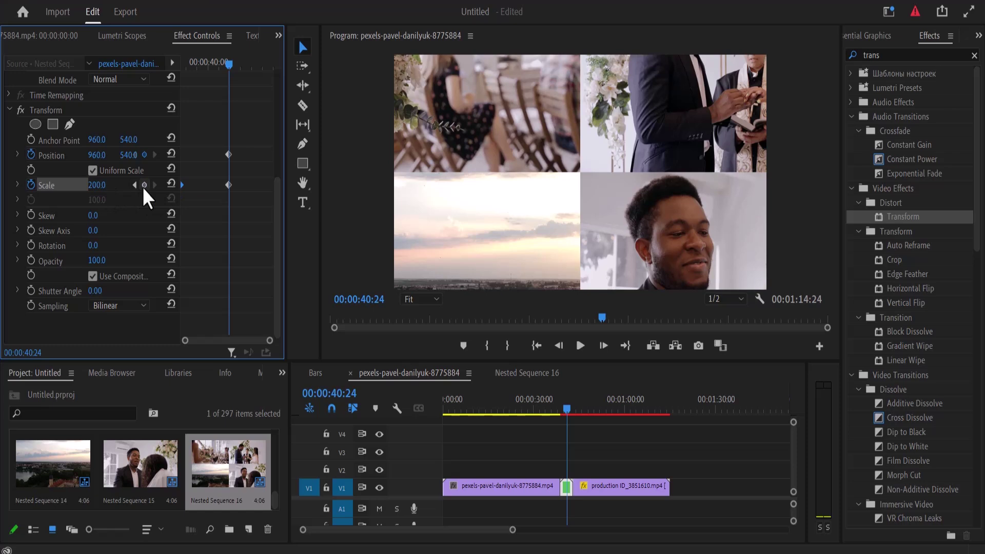
left_click_drag(230, 183, 272, 184)
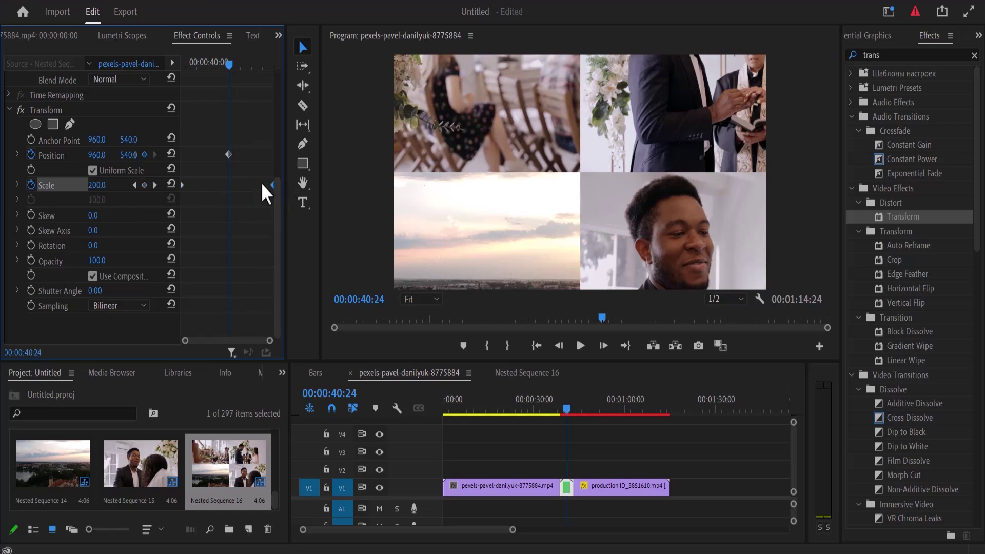
Add later Scale keyframes set to 100 so the split screen zooms out.
left_click(144, 185)
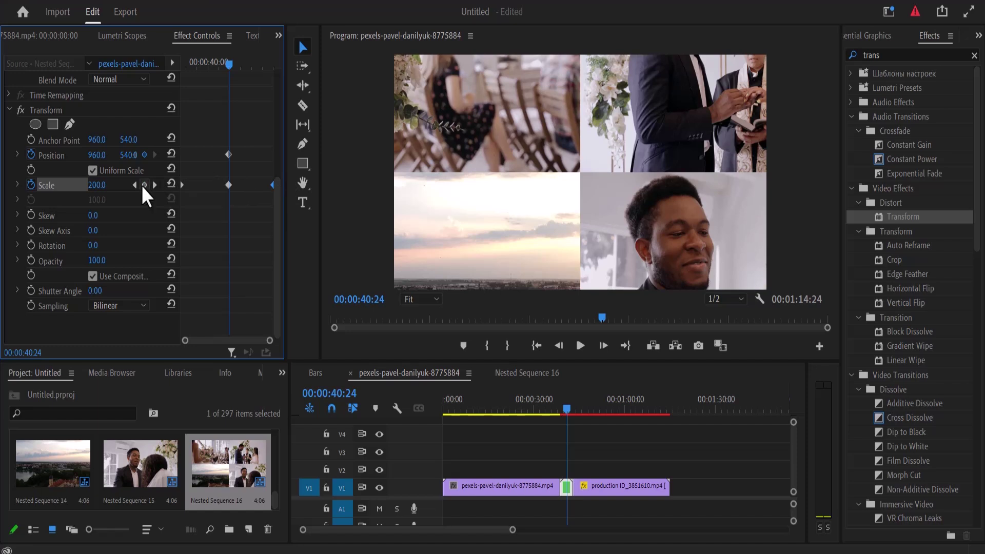
left_click(98, 185)
type("100")
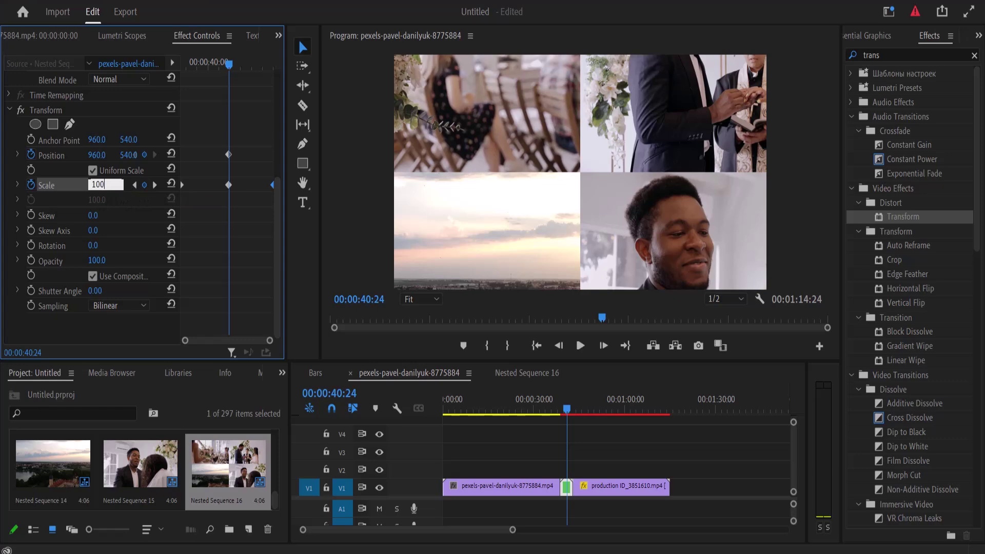
key("Return")
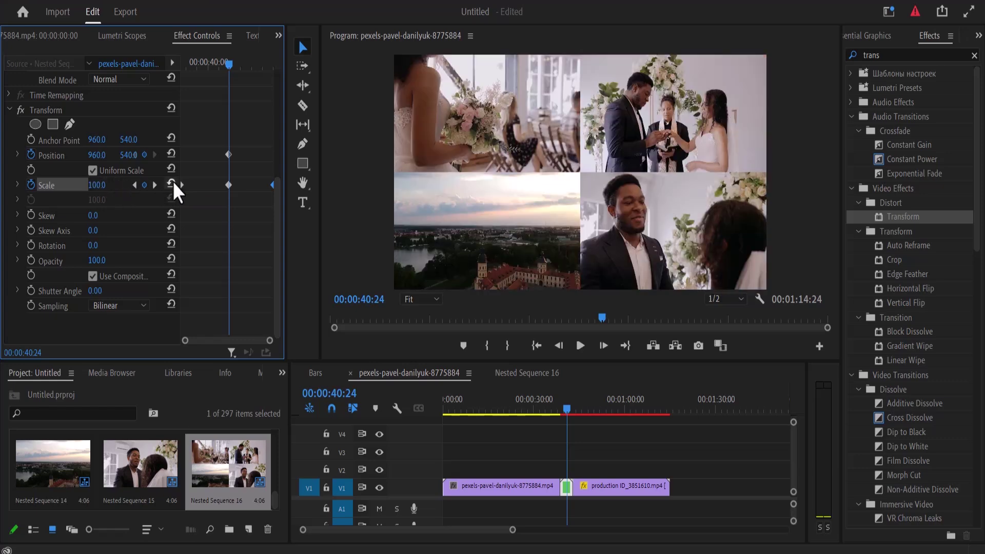
left_click_drag(226, 186, 223, 188)
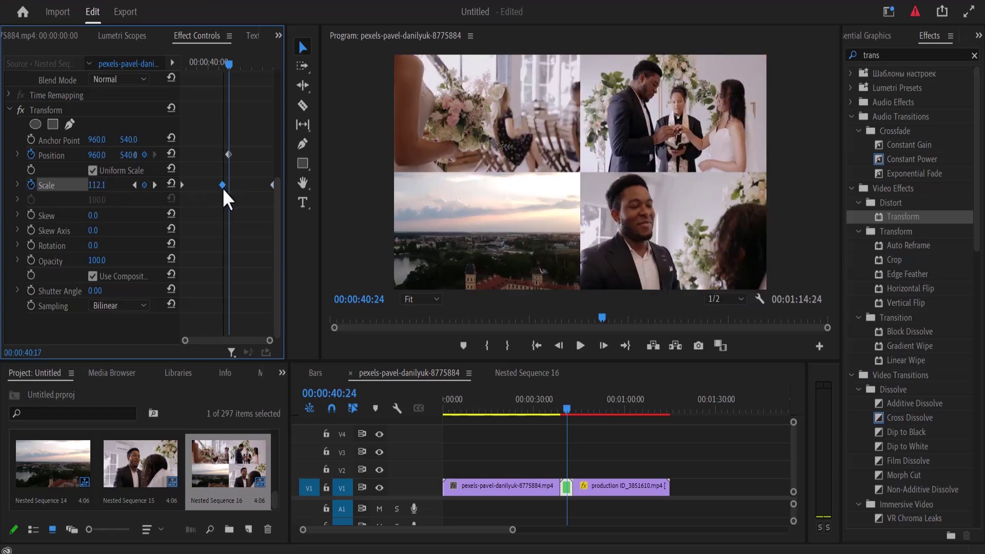
left_click(145, 185)
left_click(98, 185)
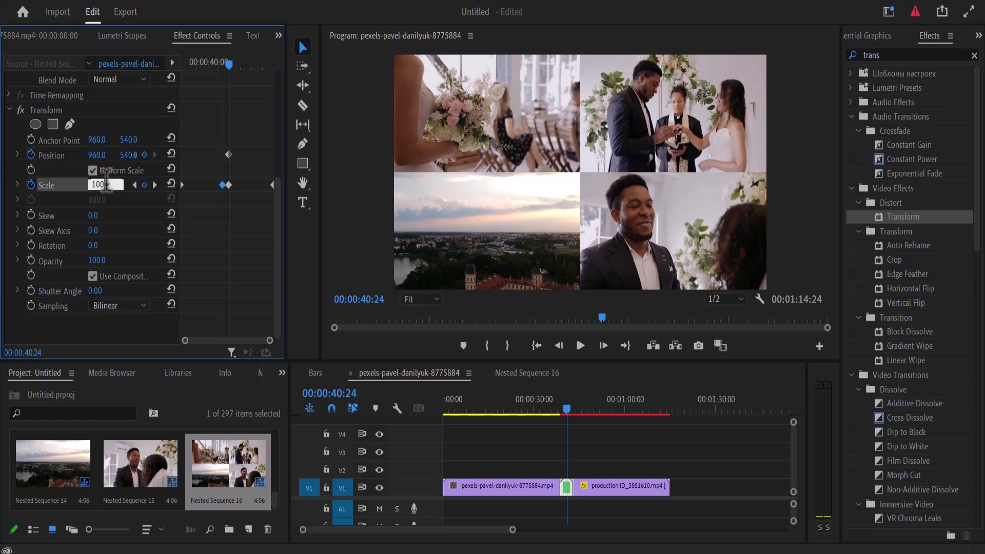
key("Return")
Align the second Position keyframe with the Scale keyframe so zoom and slide end together.
left_click_drag(232, 186, 238, 186)
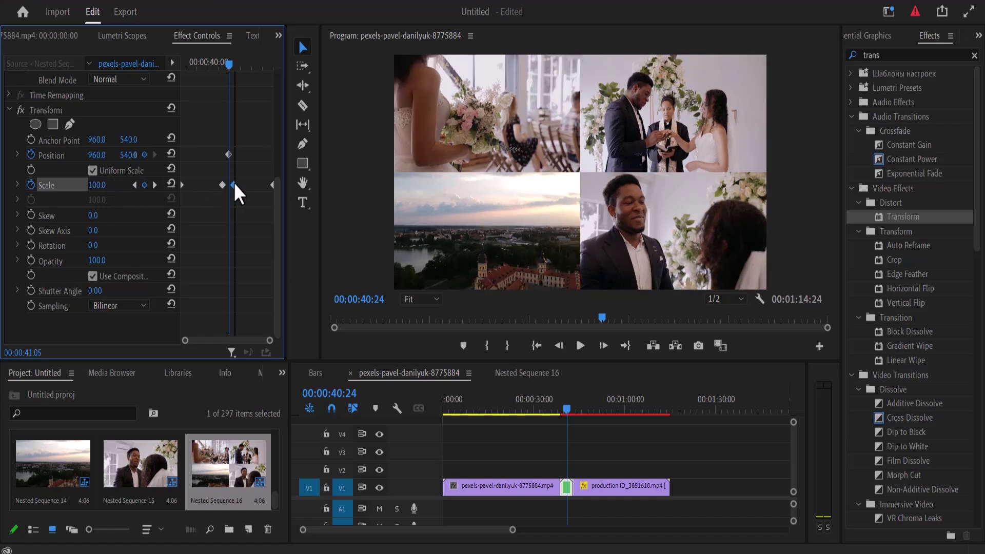
left_click(229, 155)
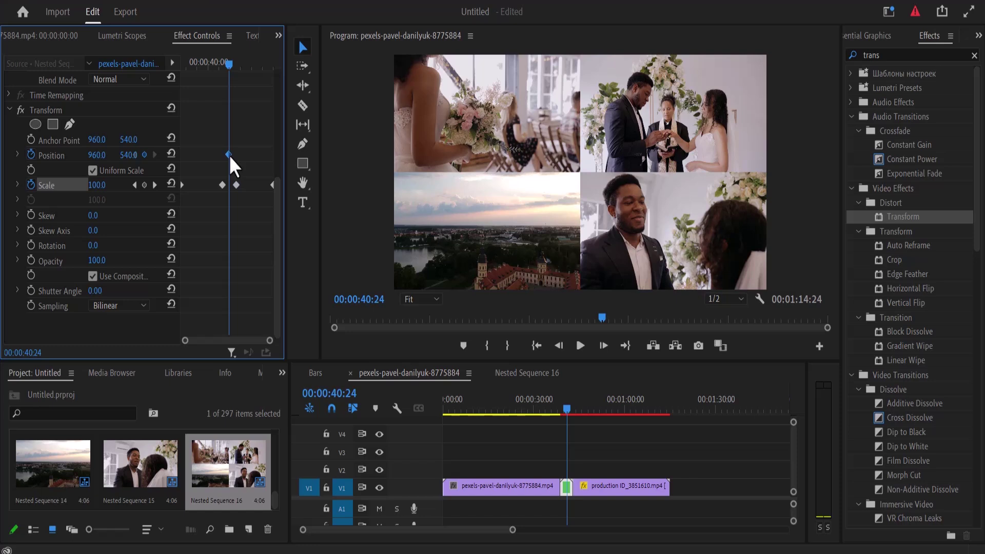
left_click_drag(229, 154, 223, 160)
left_click_drag(286, 146, 370, 145)
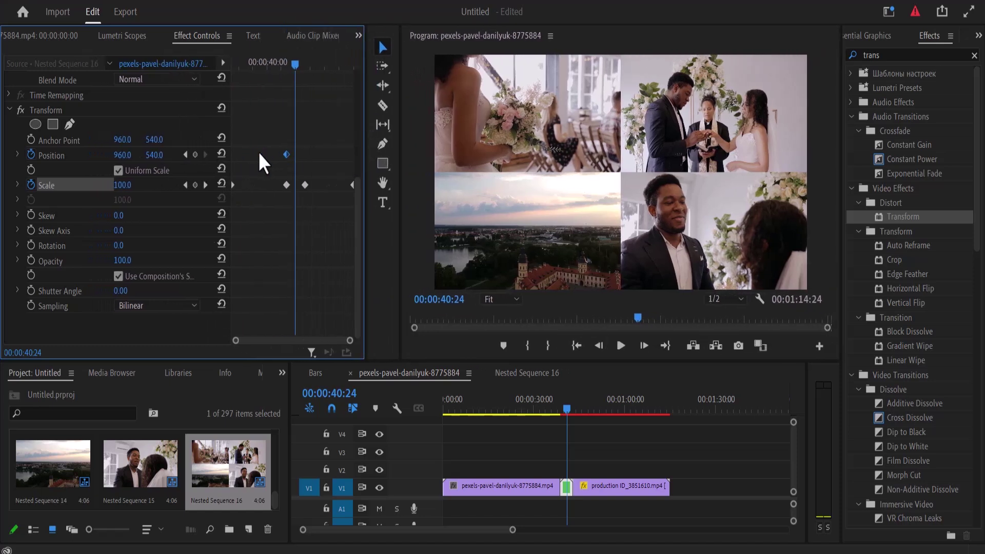
left_click(195, 155)
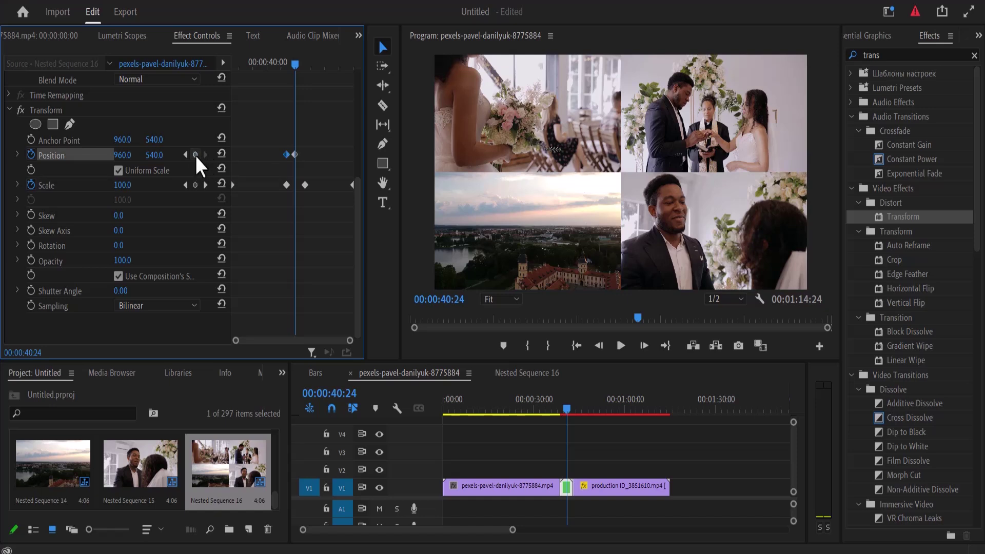
left_click_drag(296, 153, 304, 153)
Scrub the timeline through the transition to preview the zoom, ending just before its keyframes.
left_click_drag(281, 64, 238, 67)
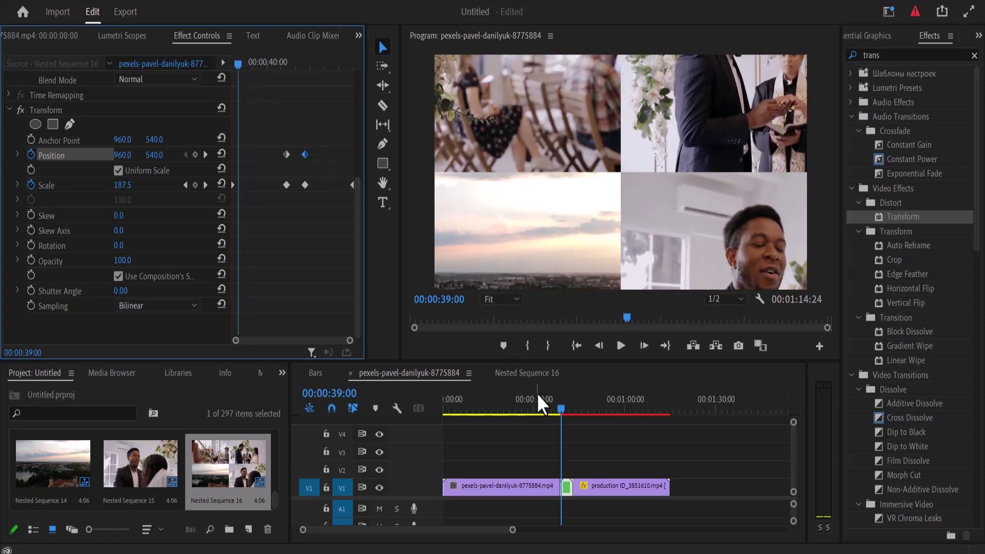
left_click(548, 409)
left_click_drag(549, 410, 586, 410)
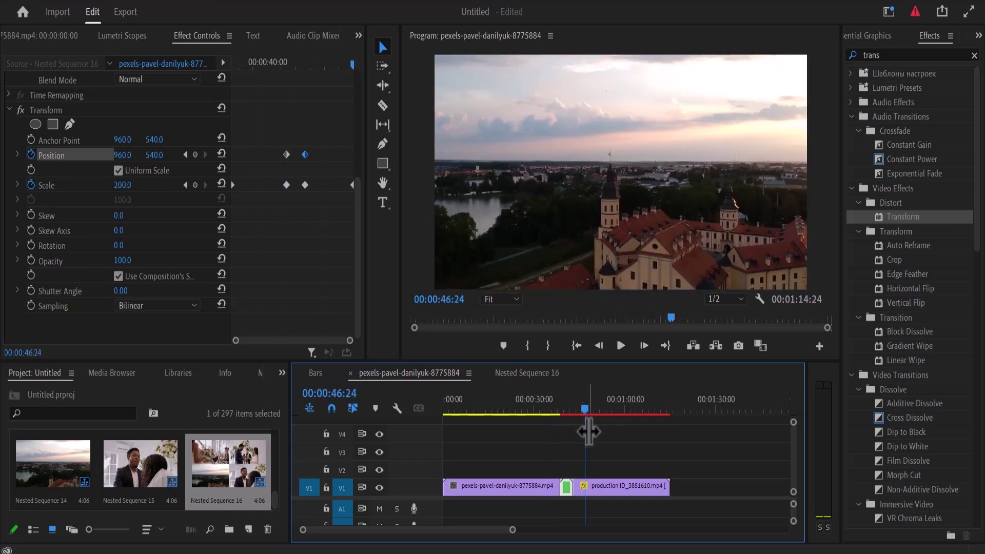
left_click(566, 409)
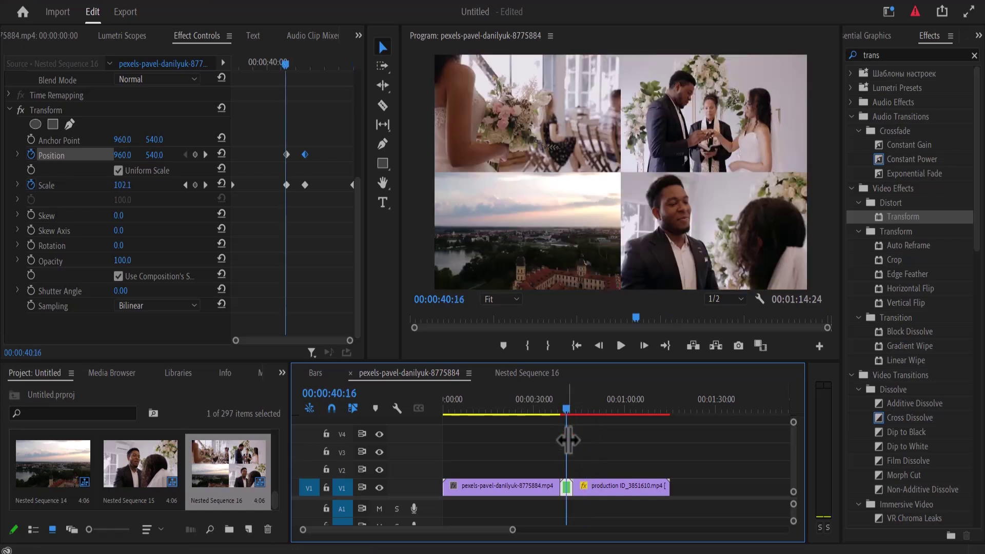
left_click_drag(281, 63, 269, 63)
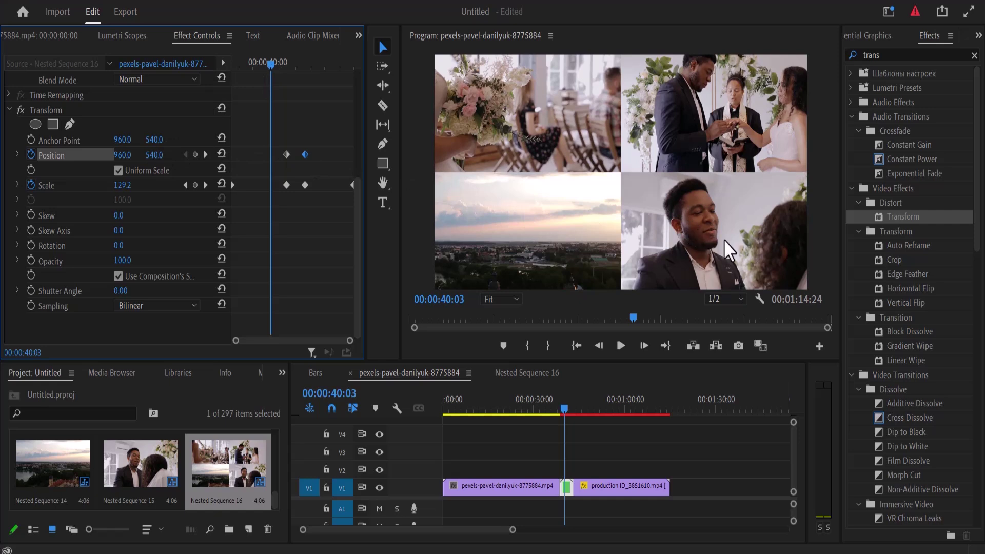
Raise Position X to slide the picture sideways and show the Transform handle in the monitor.
left_click_drag(281, 61, 209, 88)
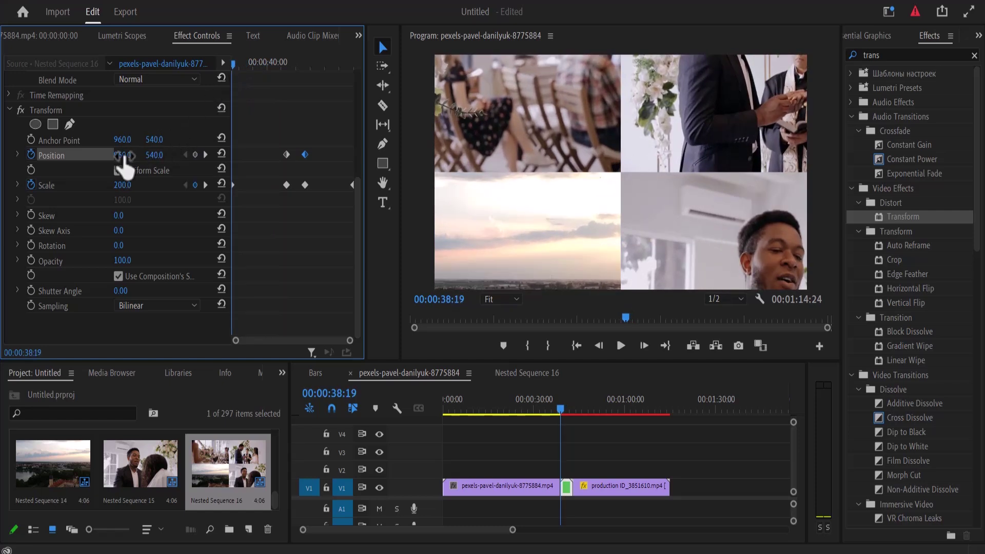
mouse_move(122, 155)
left_mouse_down()
mouse_move(236, 155)
mouse_move(128, 155)
left_mouse_up()
left_click(153, 110)
left_click_drag(232, 67, 333, 51)
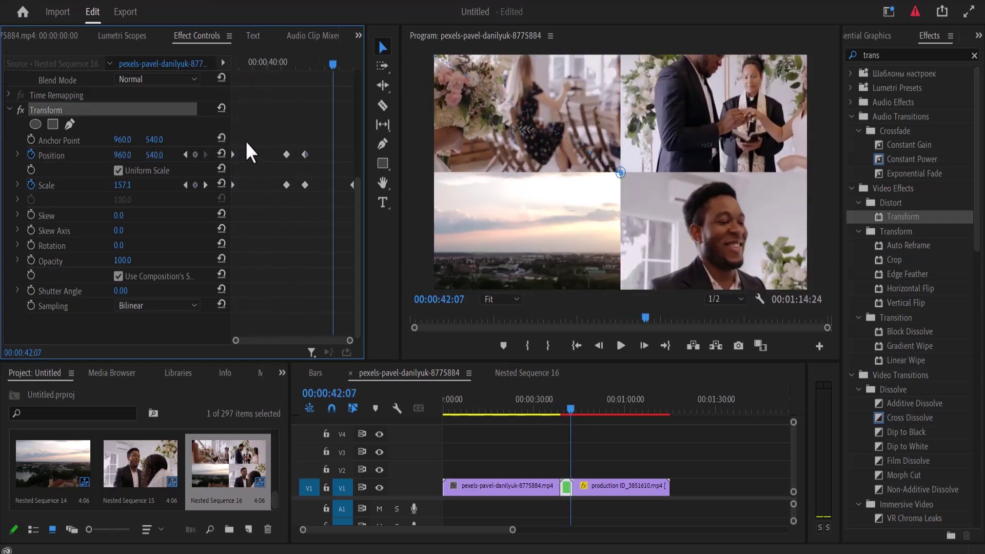
One frame before the last Scale keyframe, move the picture up to frame the aerial castle shot.
left_click(205, 185)
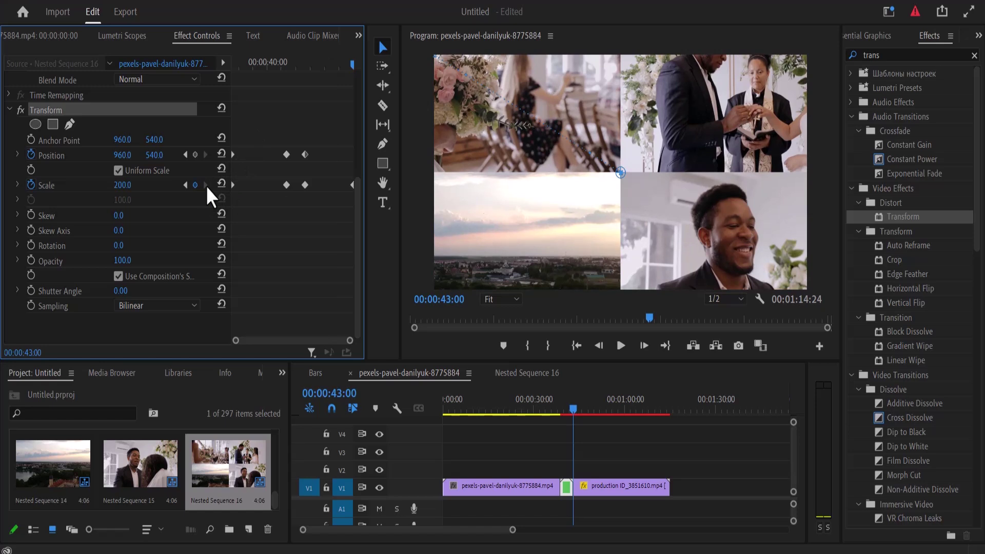
key("Left")
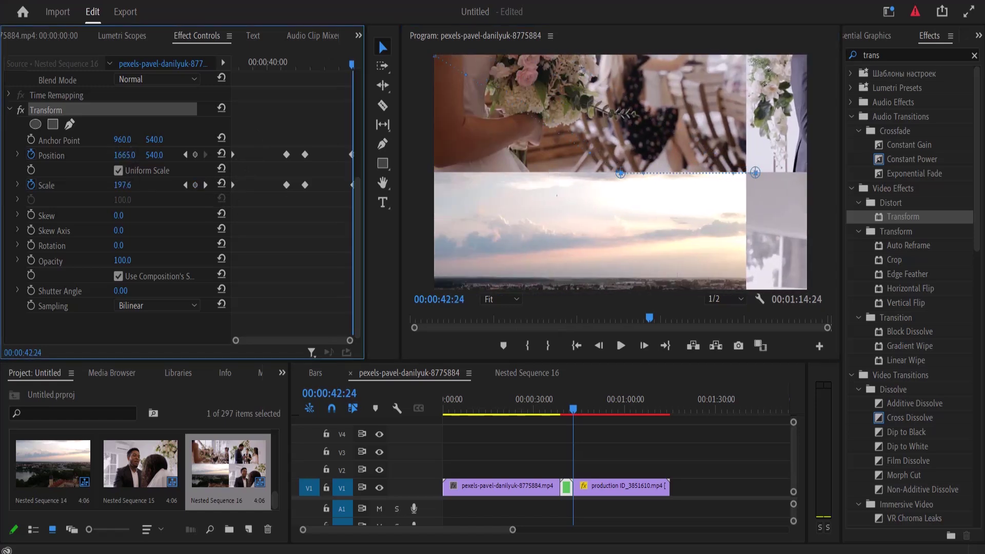
left_click_drag(154, 155, 141, 155)
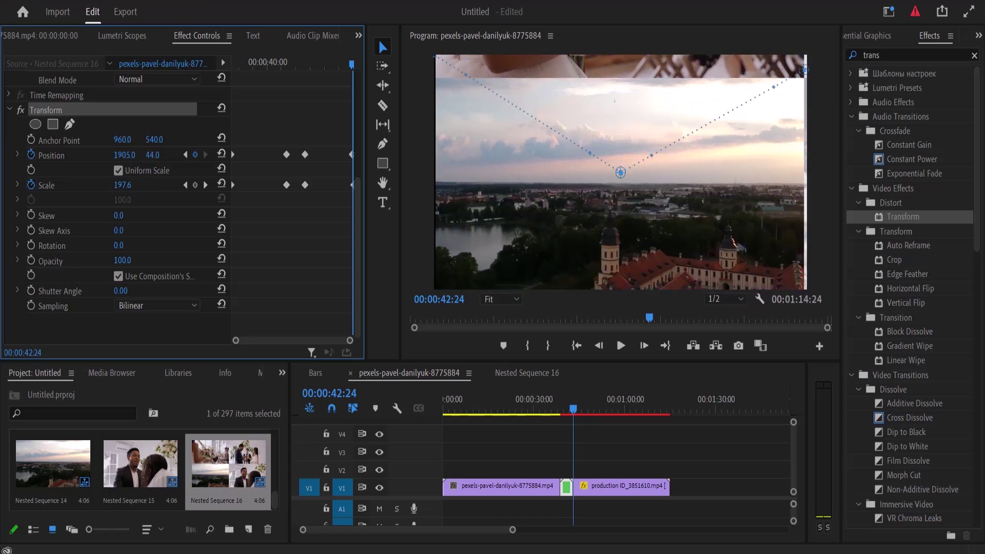
mouse_move(556, 408)
left_mouse_down()
mouse_move(574, 407)
mouse_move(558, 411)
left_mouse_up()
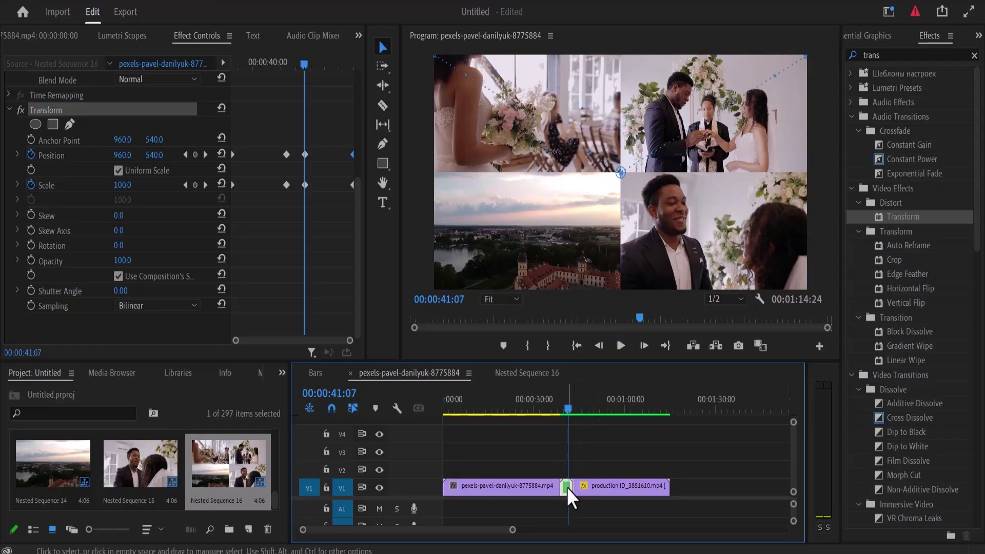
Open Nested Sequence 16 to work on its four quadrant clips.
double_click(567, 487)
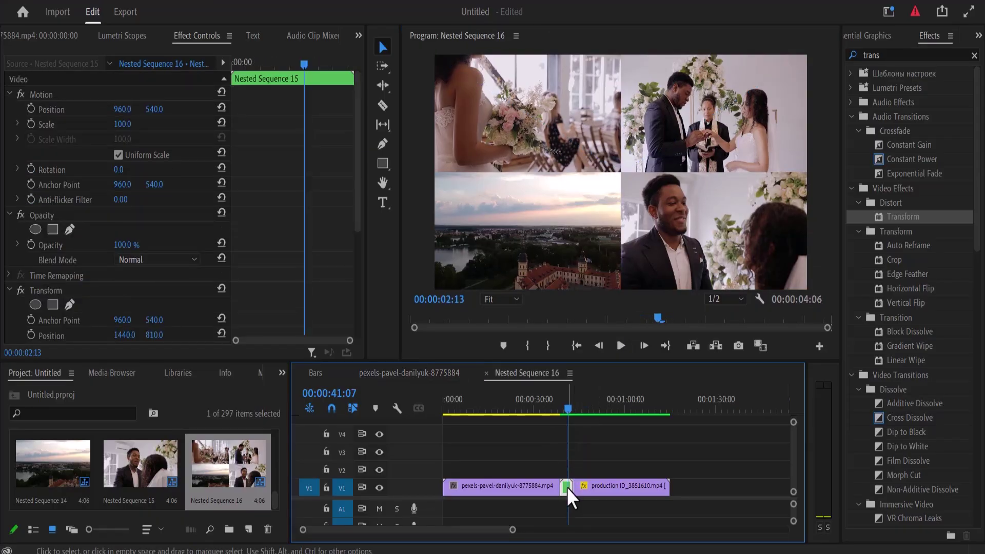
left_click_drag(471, 489, 451, 429)
left_click(464, 506)
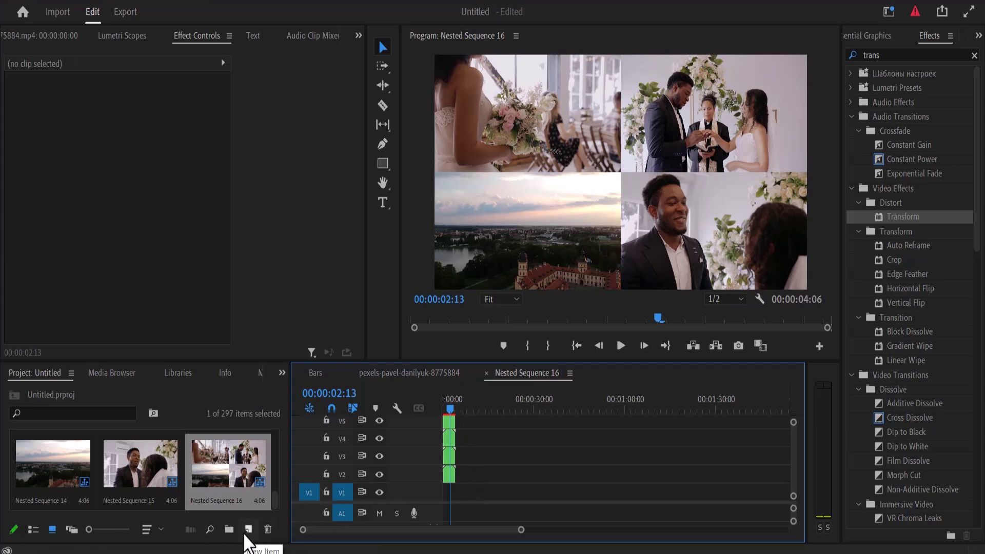
Create a blue 2D12CE Color Matte and place it on V1 beneath the quadrants.
left_click(249, 529)
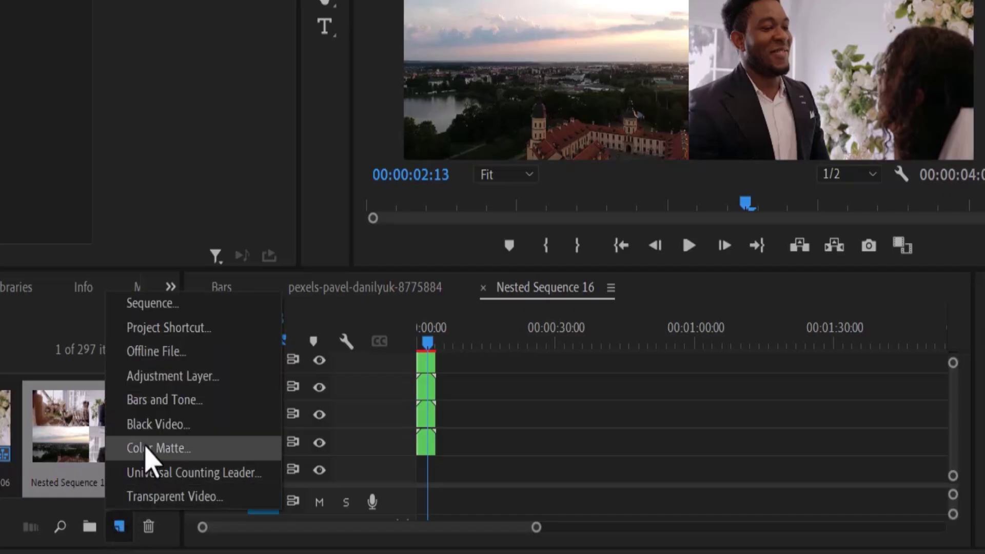
left_click(148, 448)
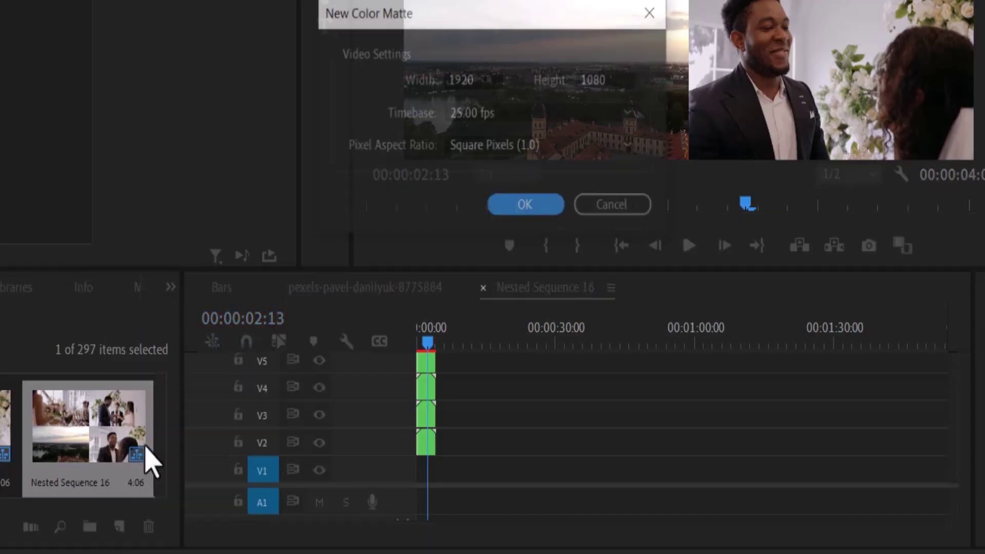
left_click(498, 203)
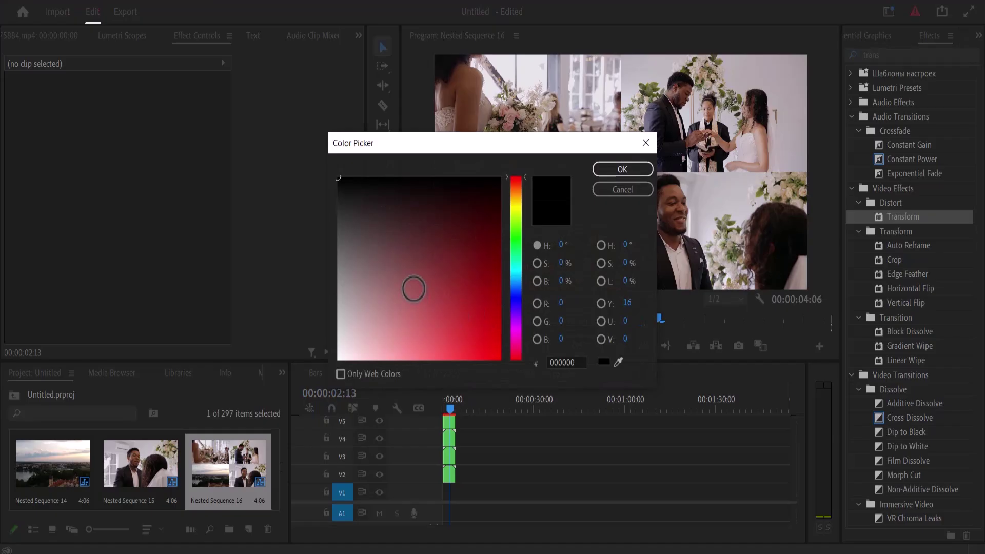
left_click(516, 303)
left_click(487, 325)
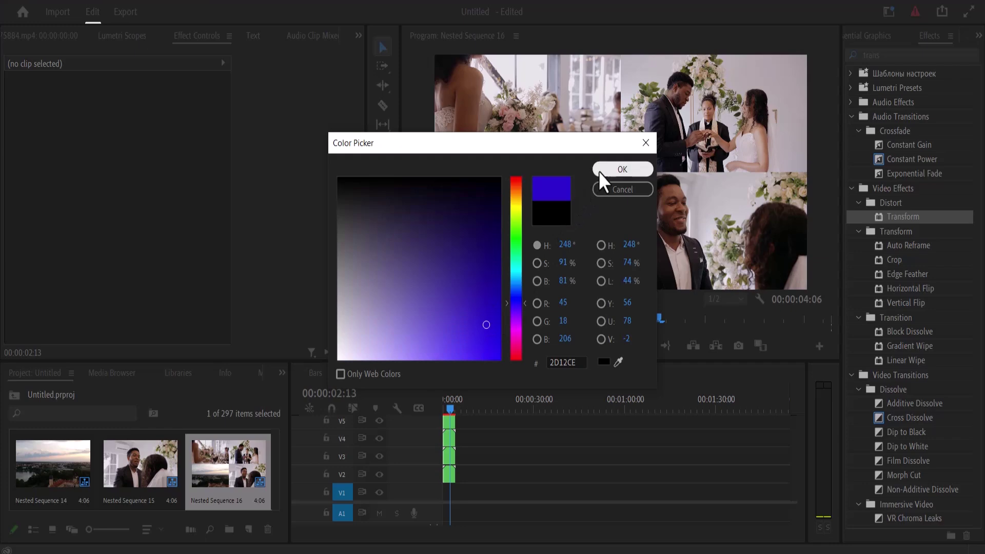
left_click(599, 171)
left_click(466, 296)
left_click_drag(76, 510, 434, 497)
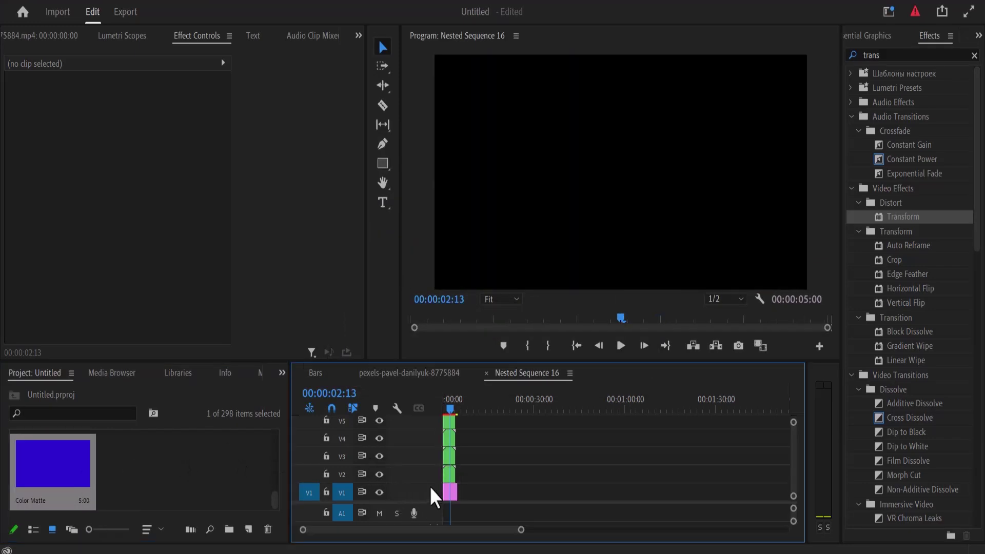
left_click(448, 492)
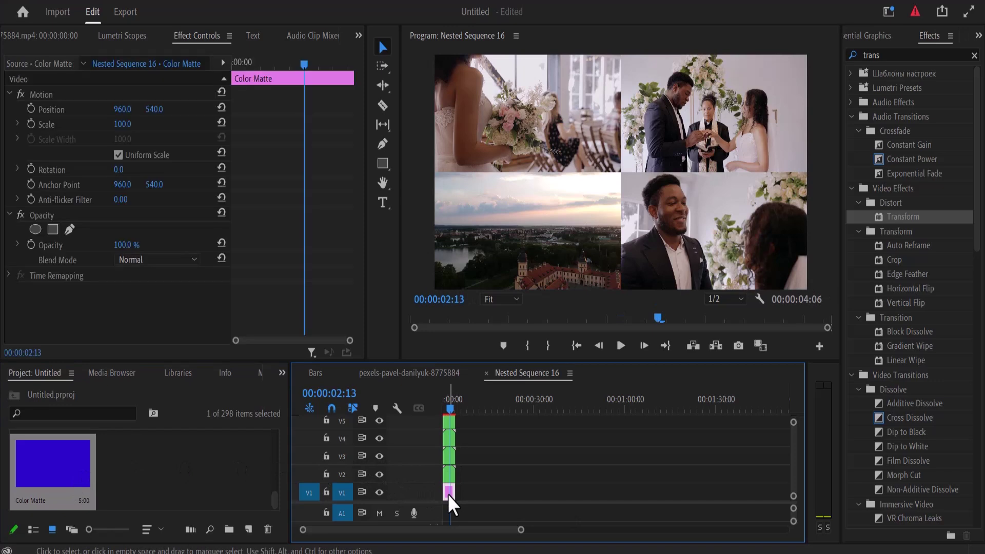
Edit the Transform Scale of the top-left and top-right quadrant clips.
left_click(447, 426)
left_click_drag(362, 219, 364, 304)
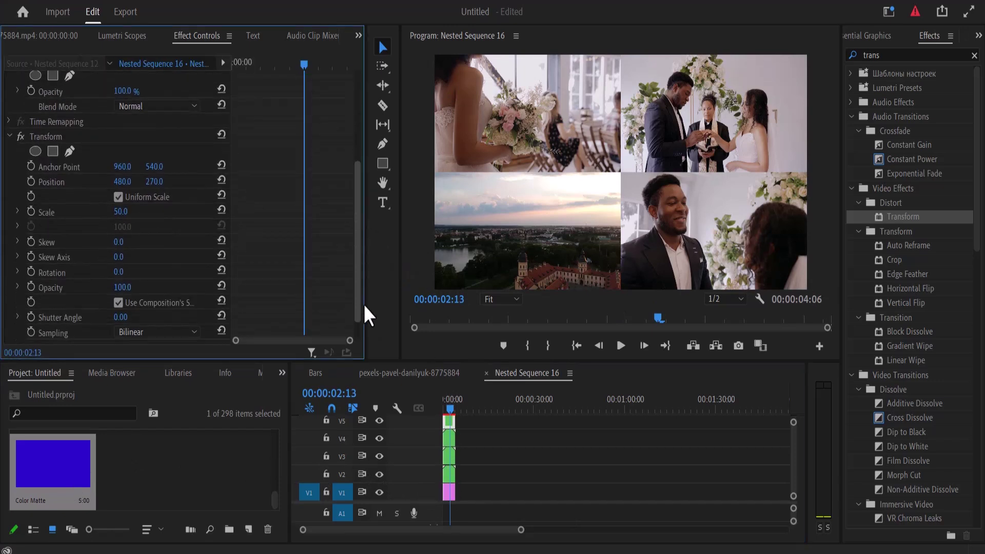
left_click(133, 211)
type("49")
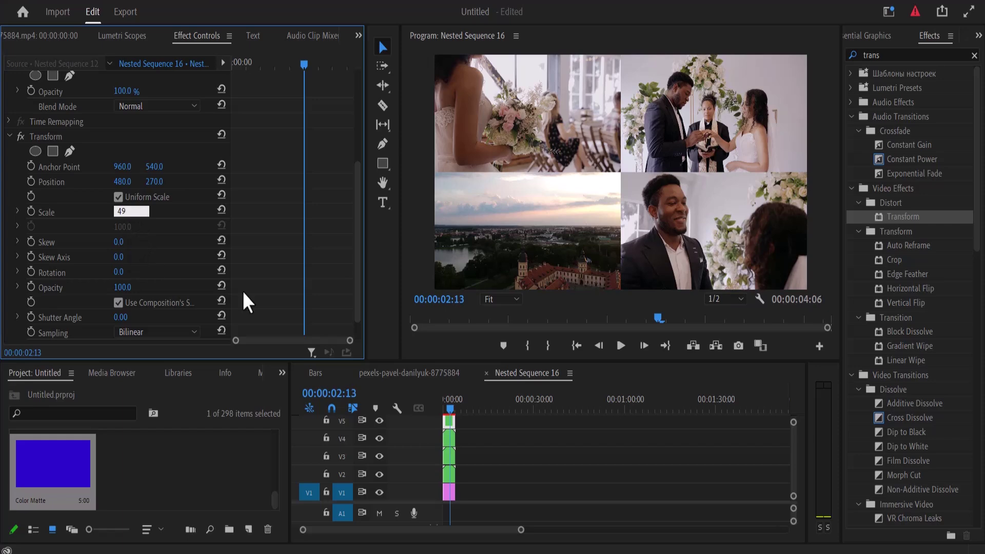
left_click(449, 436)
scroll(354, 235, "down", 5)
left_click(121, 185)
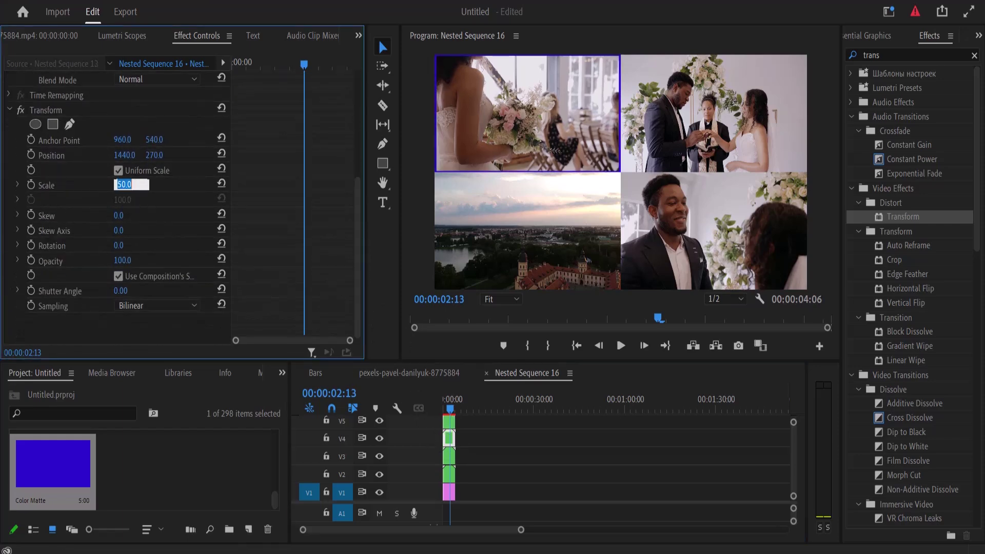
type("4")
key("Escape")
Set the bottom-left and bottom-right quadrants' Transform Scale to 49.
left_click(448, 456)
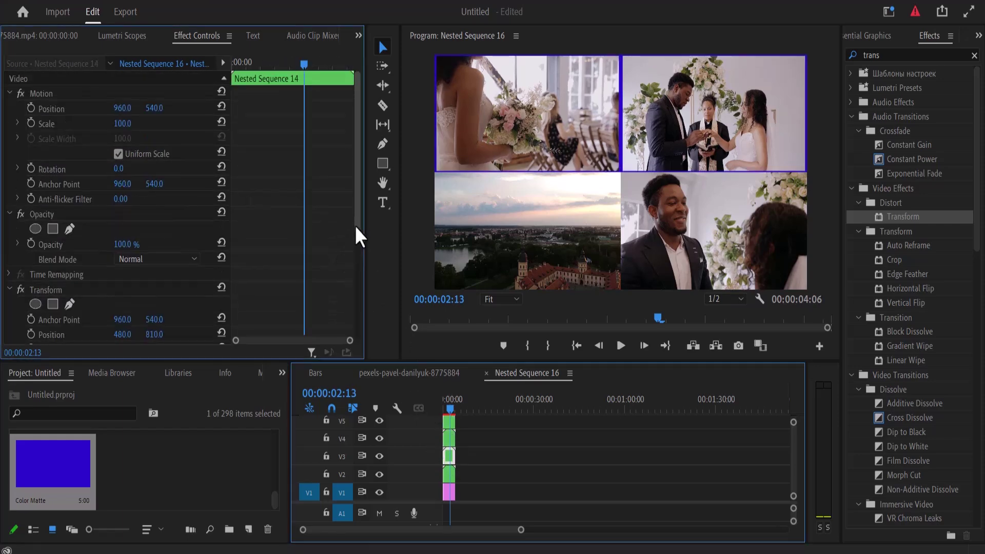
scroll(355, 225, "down", 5)
left_click(121, 185)
type("49")
key("Return")
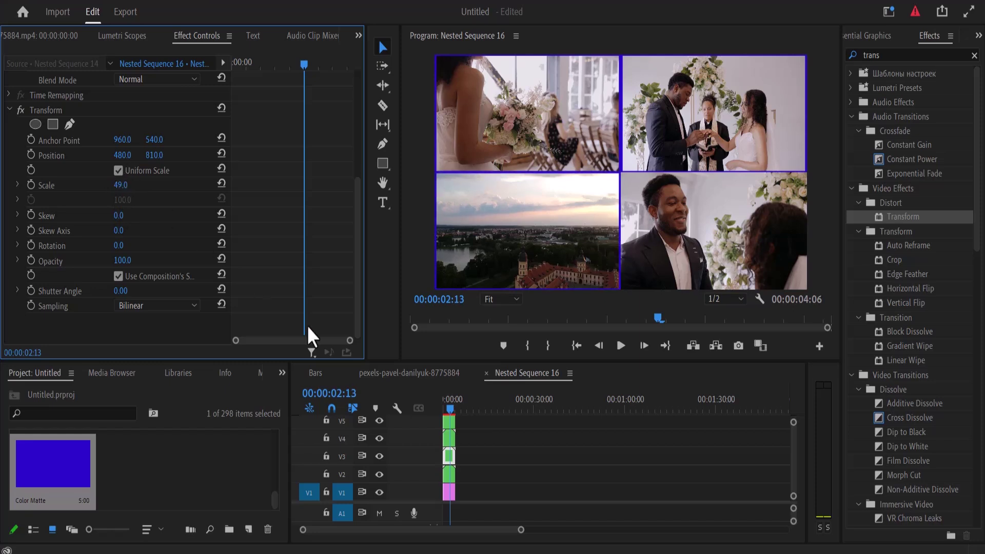
left_click(449, 470)
scroll(360, 276, "down", 5)
left_click(121, 184)
type("49")
key("Return")
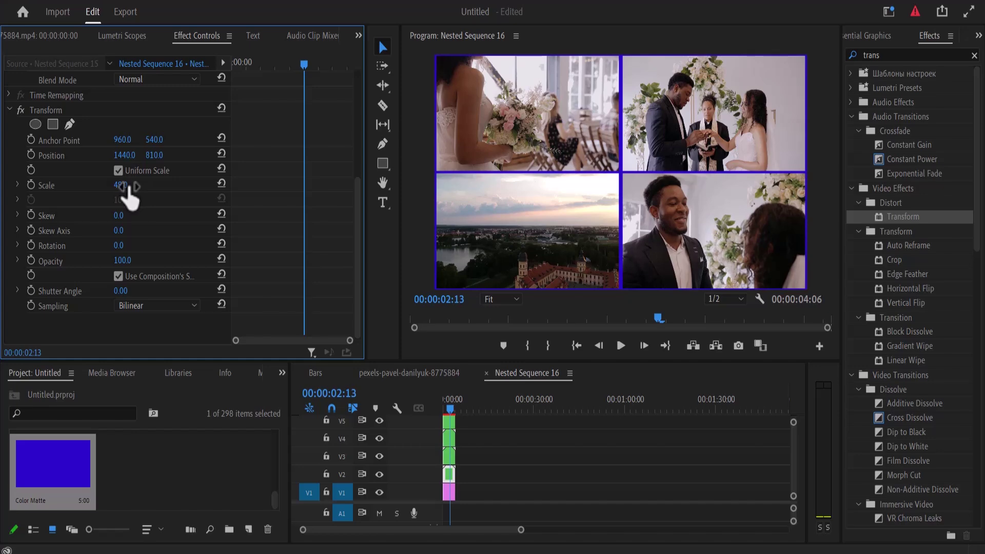
Recolour the Color Matte border near-white.
double_click(448, 488)
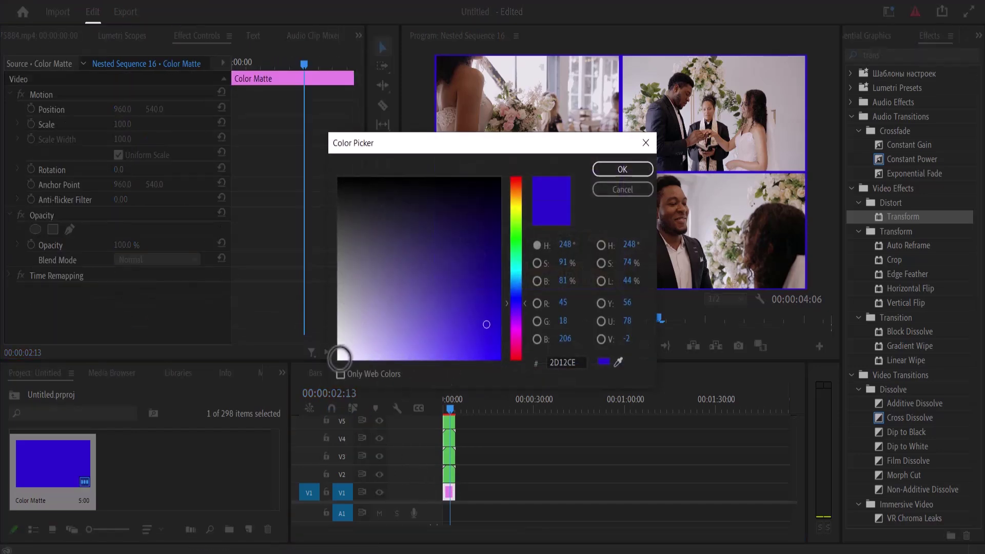
left_click(341, 358)
left_click(600, 173)
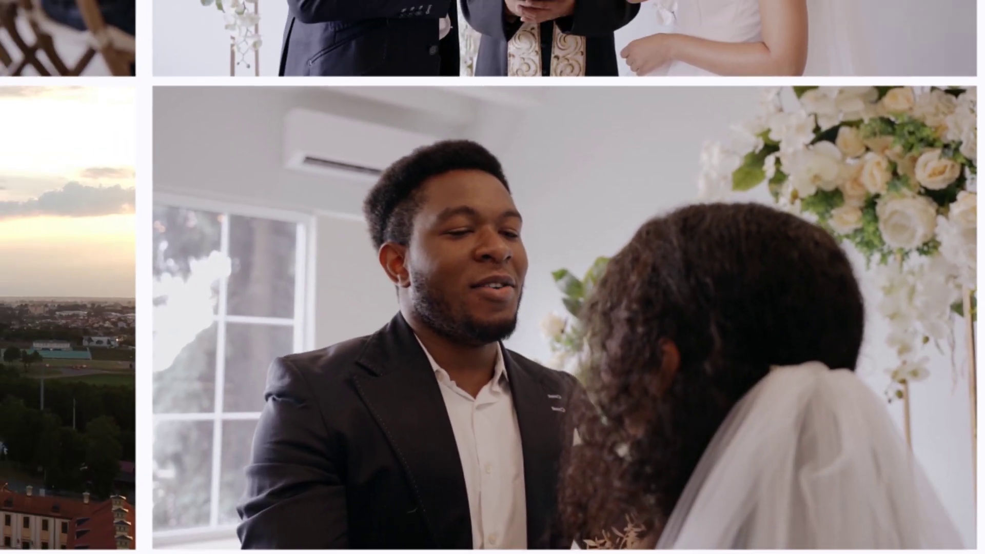